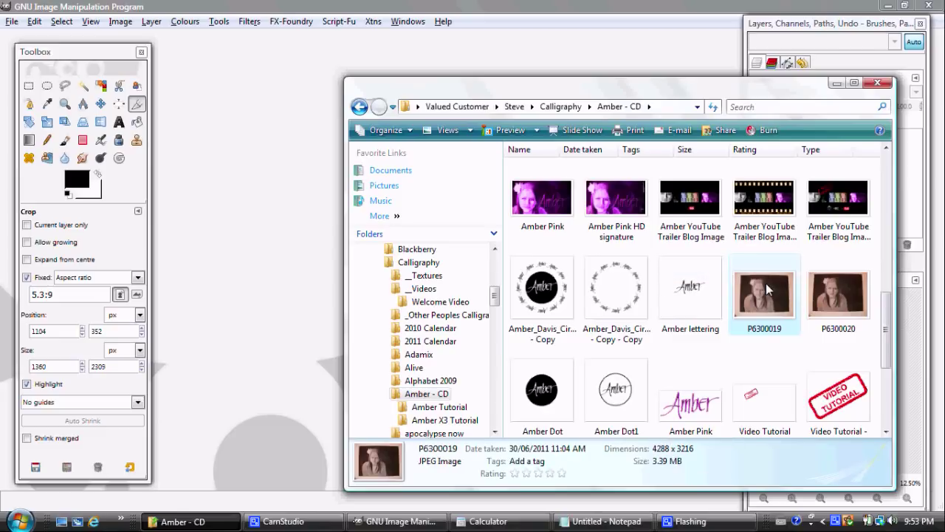
Step: Open P6300019.JPG from the Amber - CD folder in GIMP as a 4288x3216 image
{"action": "left_click_drag", "start_coordinate": [779, 285], "coordinate": [288, 161]}
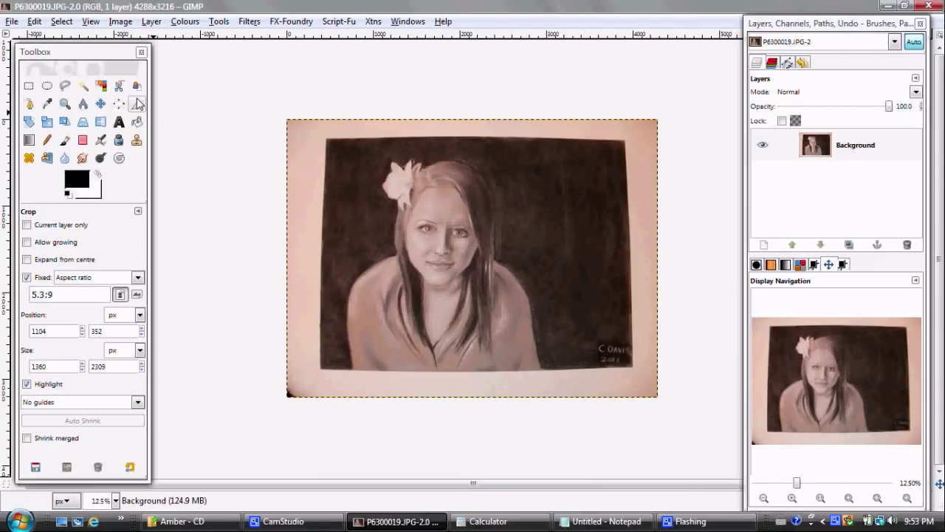
Step: Crop the photo to a 1368x2323 portrait at a fixed 5.3:9 aspect, framing the face
{"action": "left_click", "coordinate": [54, 294]}
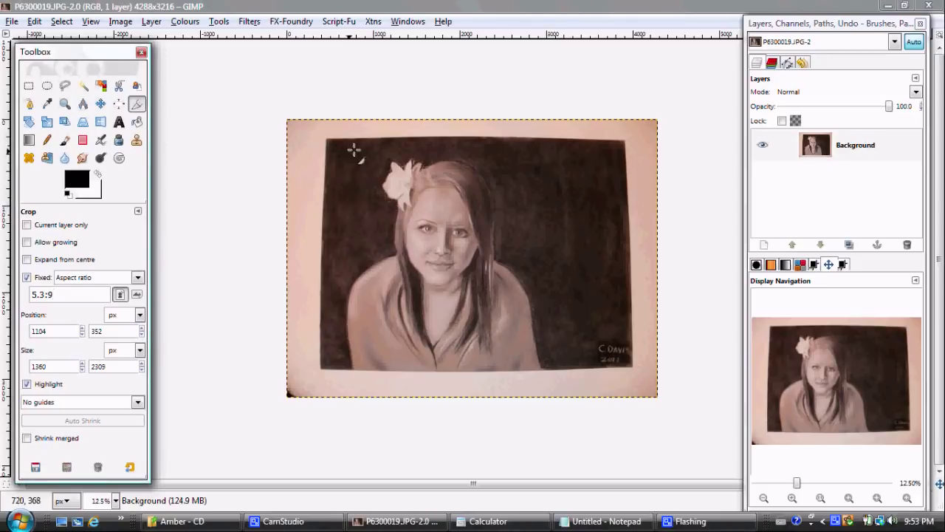
{"action": "left_click_drag", "start_coordinate": [379, 152], "coordinate": [464, 254]}
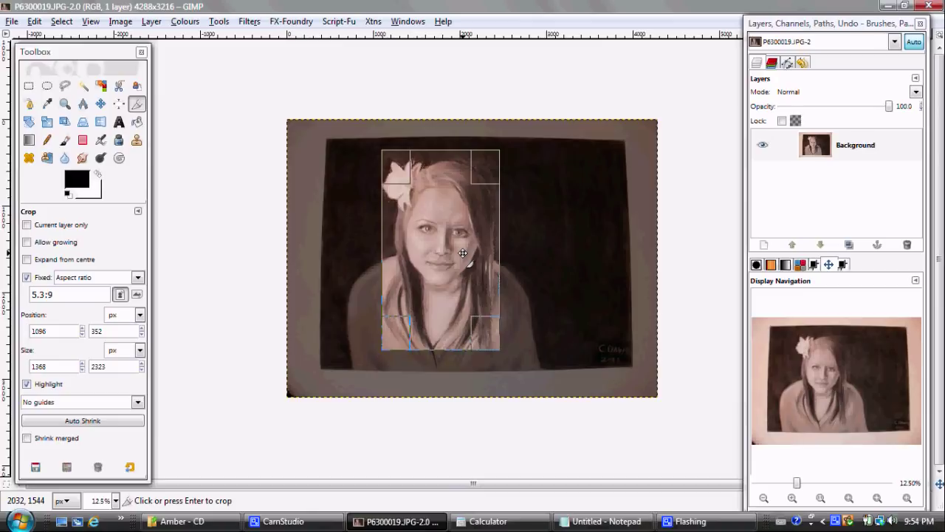
{"action": "left_click", "coordinate": [462, 253]}
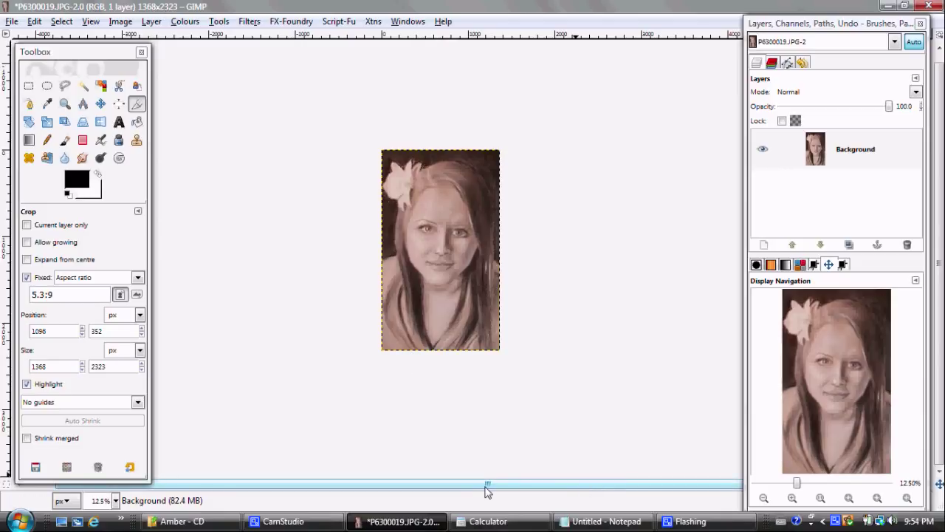
Step: Multiply 1368 by 3 in Calculator to get 4104
{"action": "left_click", "coordinate": [487, 521]}
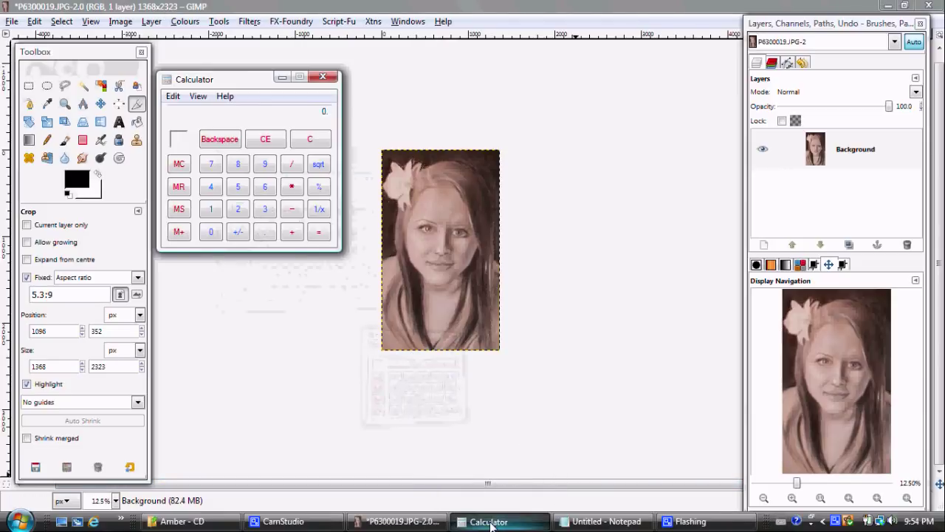
{"action": "type", "text": "1368"}
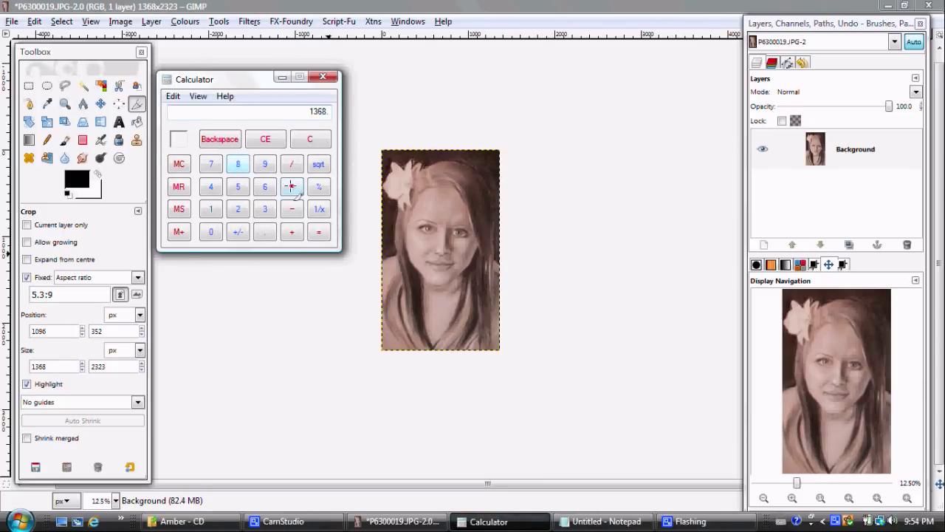
{"action": "left_click", "coordinate": [292, 187]}
{"action": "left_click", "coordinate": [265, 209]}
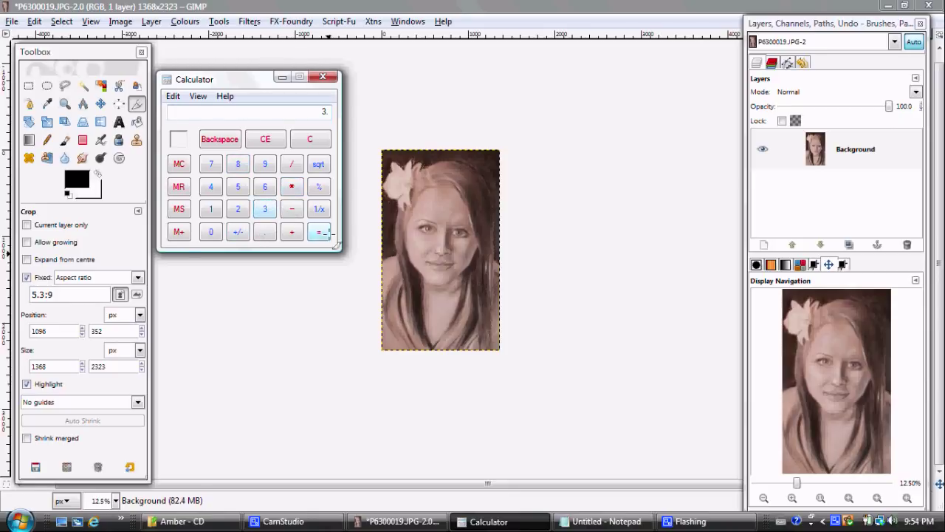
{"action": "left_click", "coordinate": [320, 232]}
Step: Resize the canvas to 4104x2323 with the width unlinked from the height
{"action": "left_click", "coordinate": [118, 22]}
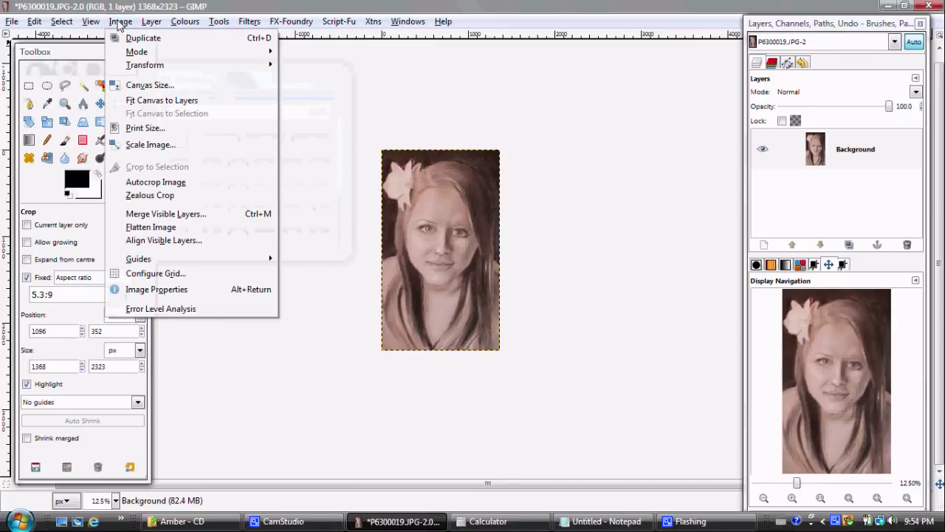
{"action": "left_click", "coordinate": [129, 86]}
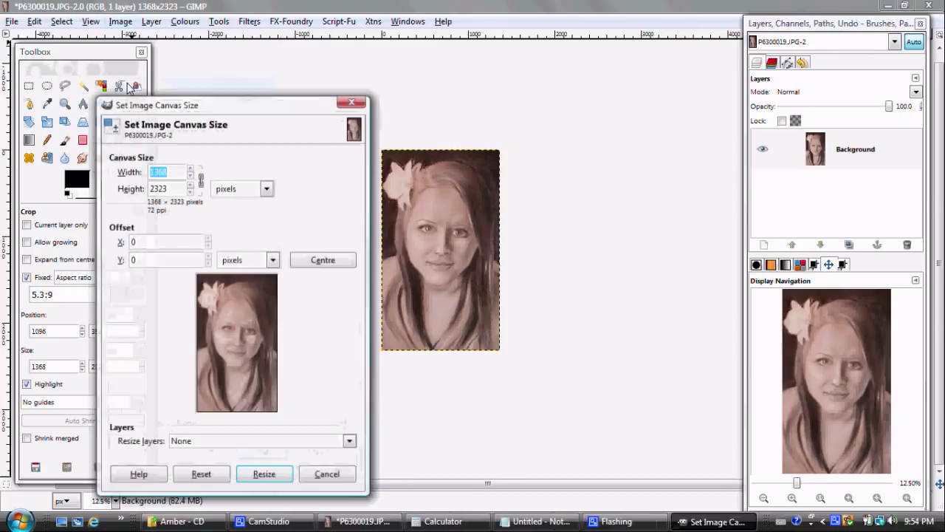
{"action": "left_click", "coordinate": [201, 180]}
{"action": "left_click", "coordinate": [171, 171]}
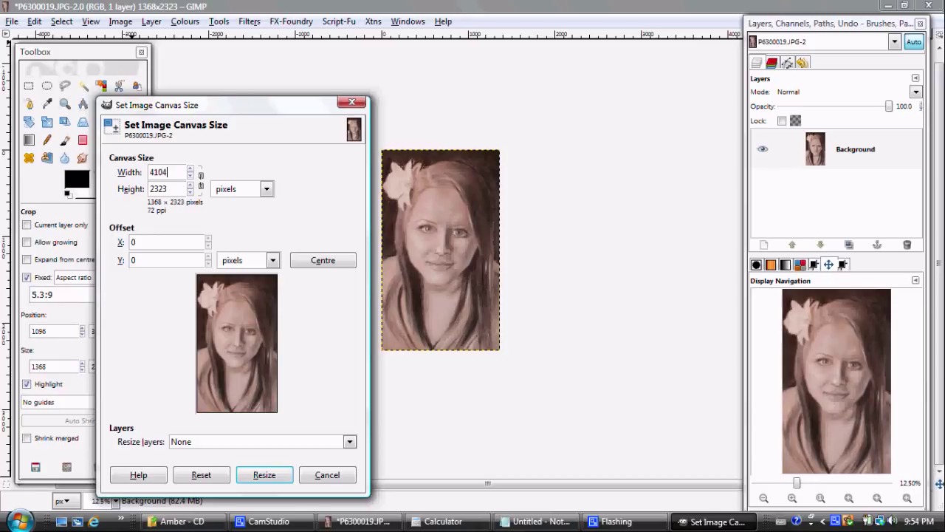
{"action": "type", "text": "4104"}
{"action": "key", "text": "Tab"}
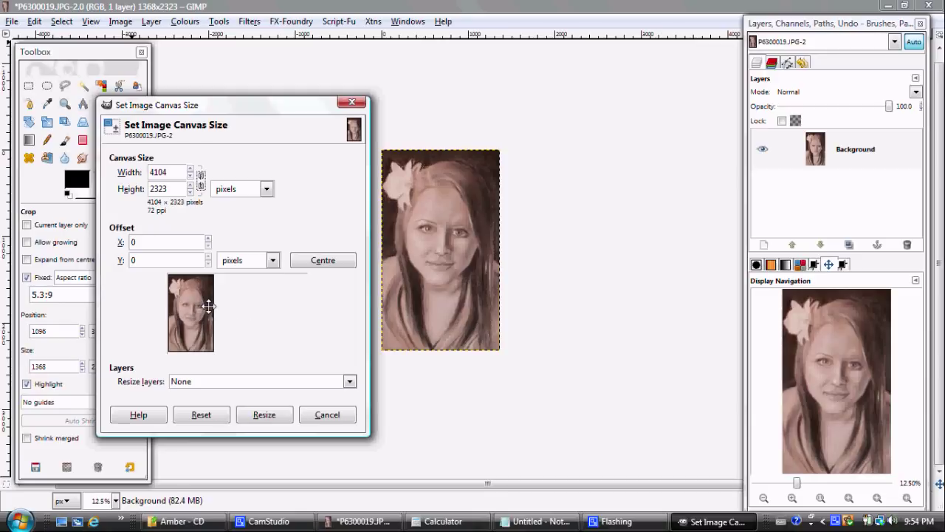
{"action": "left_click", "coordinate": [258, 416]}
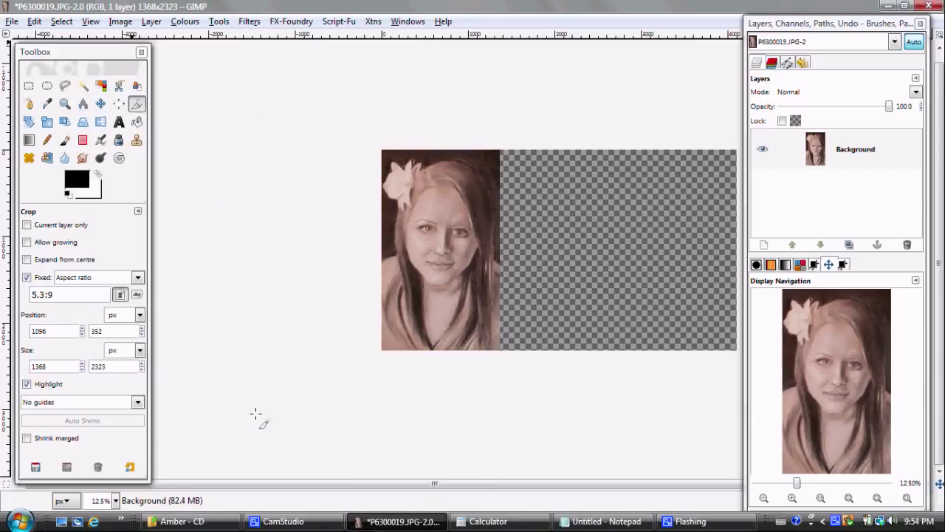
{"action": "left_click_drag", "start_coordinate": [777, 381], "coordinate": [827, 375]}
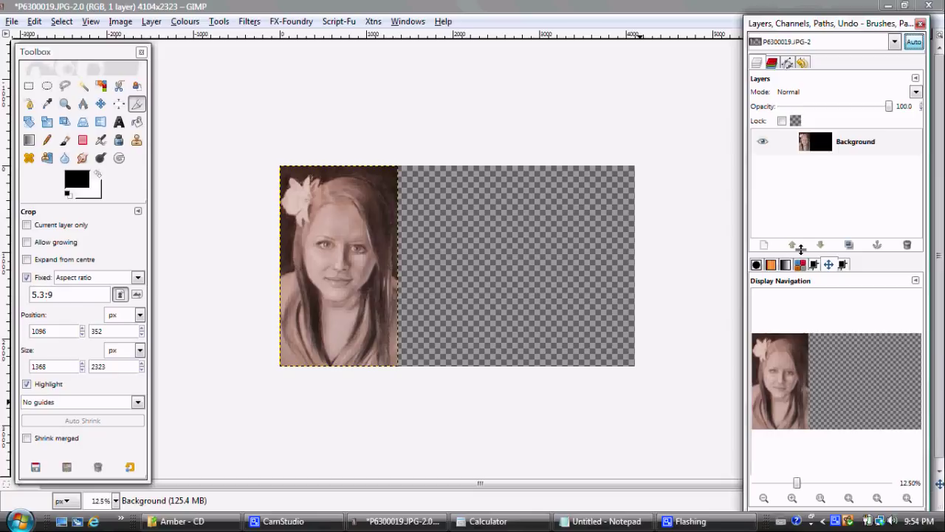
Step: Desaturate the Background layer to greyscale using the Luminosity shade
{"action": "left_click", "coordinate": [819, 142]}
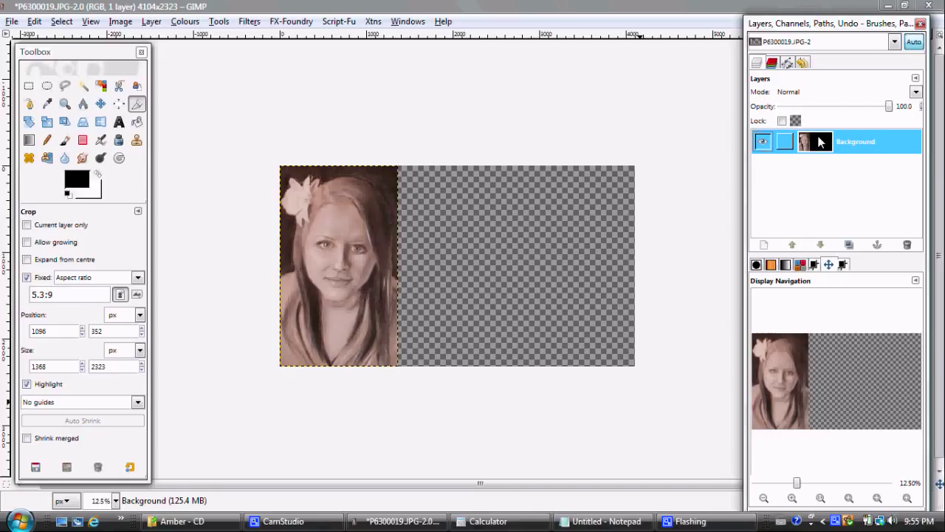
{"action": "left_click", "coordinate": [197, 22]}
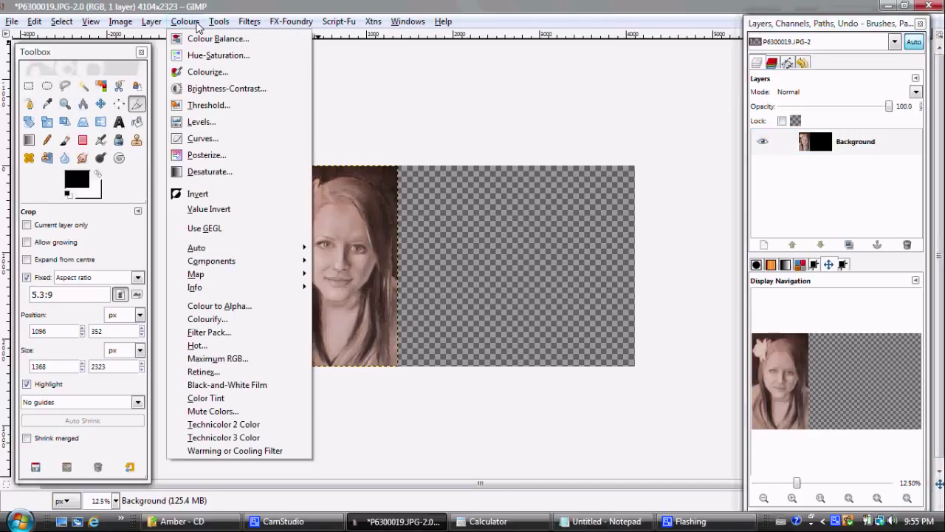
{"action": "left_click", "coordinate": [206, 172]}
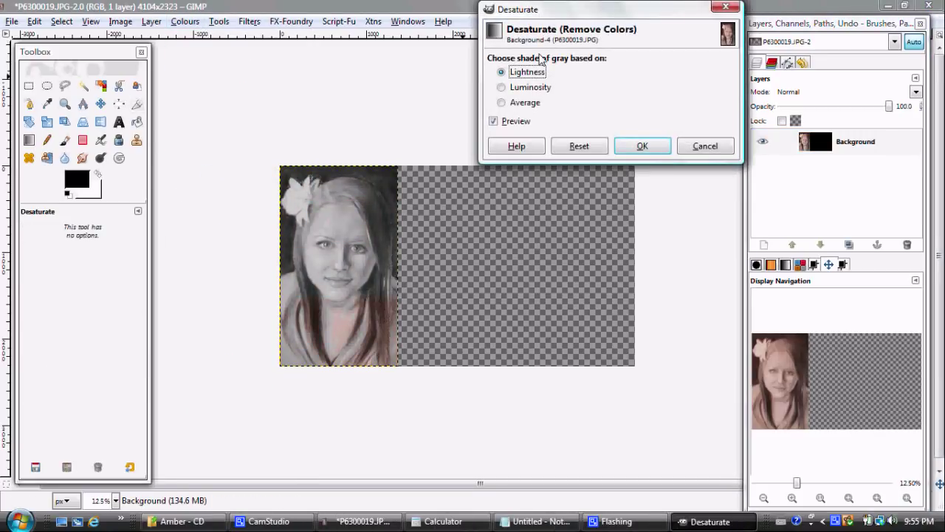
{"action": "left_click", "coordinate": [547, 90]}
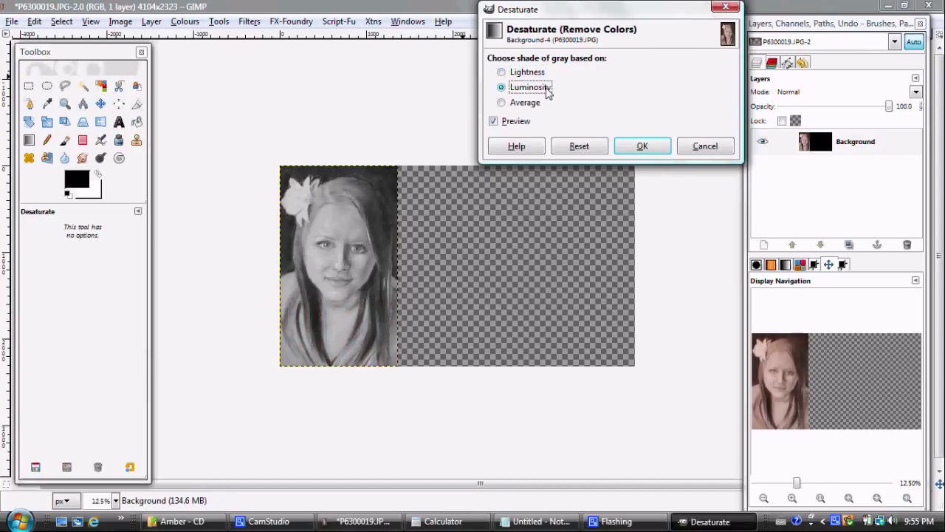
{"action": "left_click", "coordinate": [628, 145]}
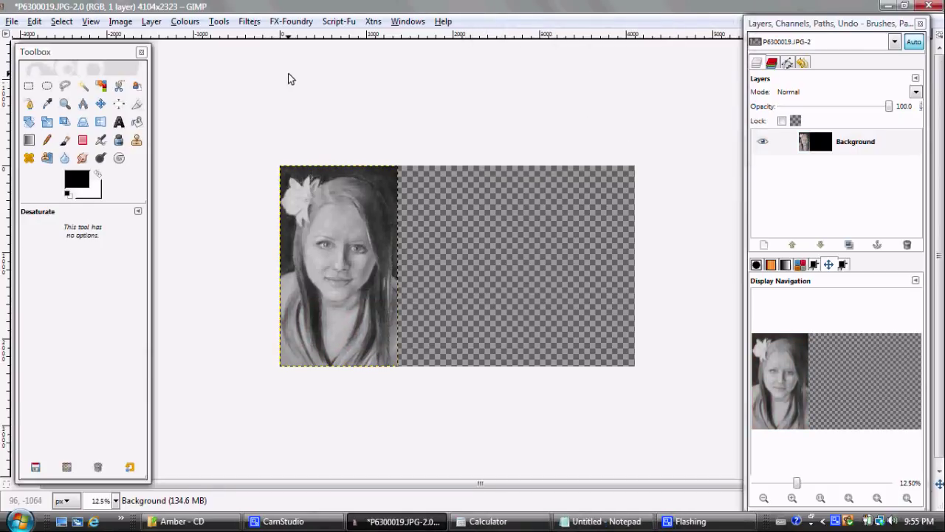
{"action": "left_click", "coordinate": [183, 21]}
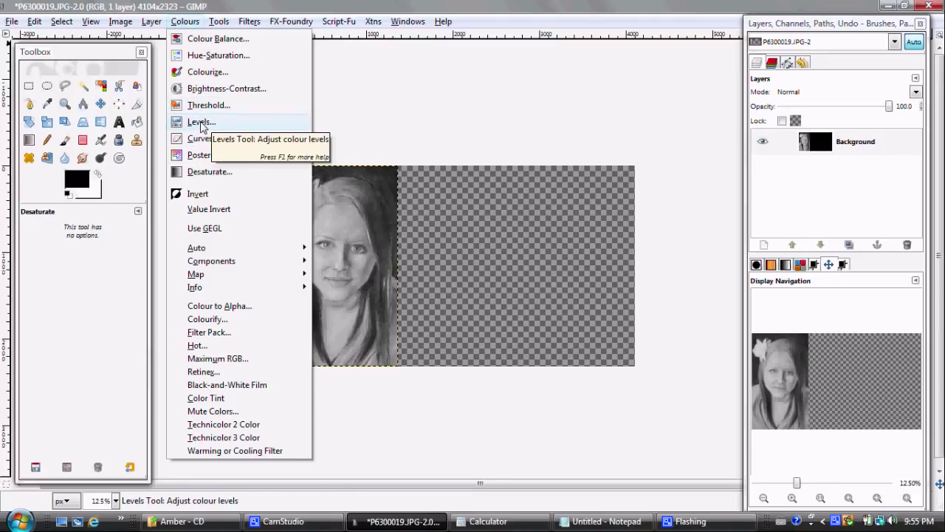
Step: Apply Levels with black input 22 and white input 237
{"action": "left_click", "coordinate": [201, 122]}
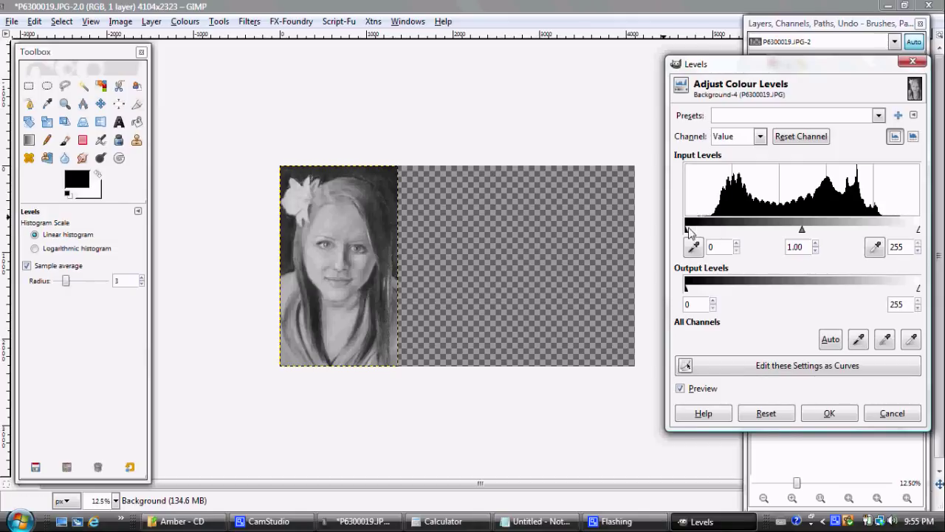
{"action": "left_click_drag", "start_coordinate": [685, 229], "coordinate": [705, 231]}
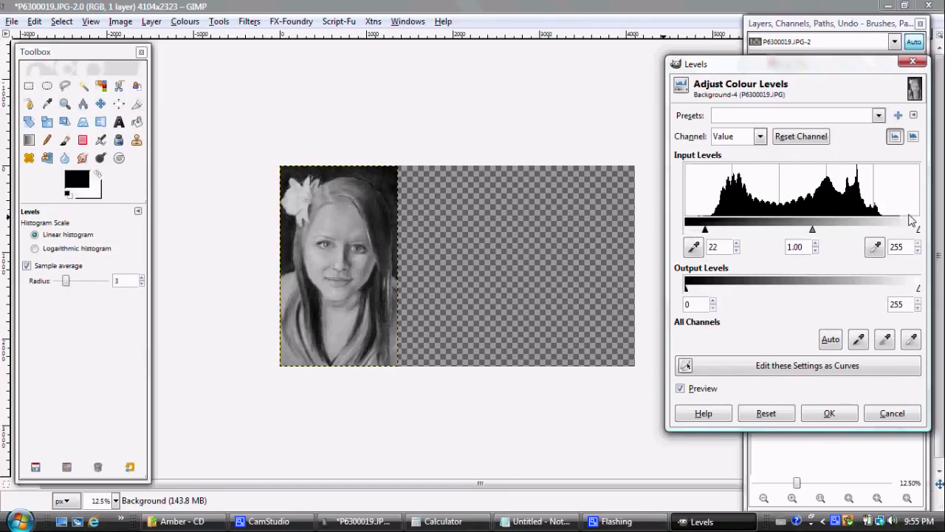
{"action": "left_click_drag", "start_coordinate": [920, 232], "coordinate": [905, 231]}
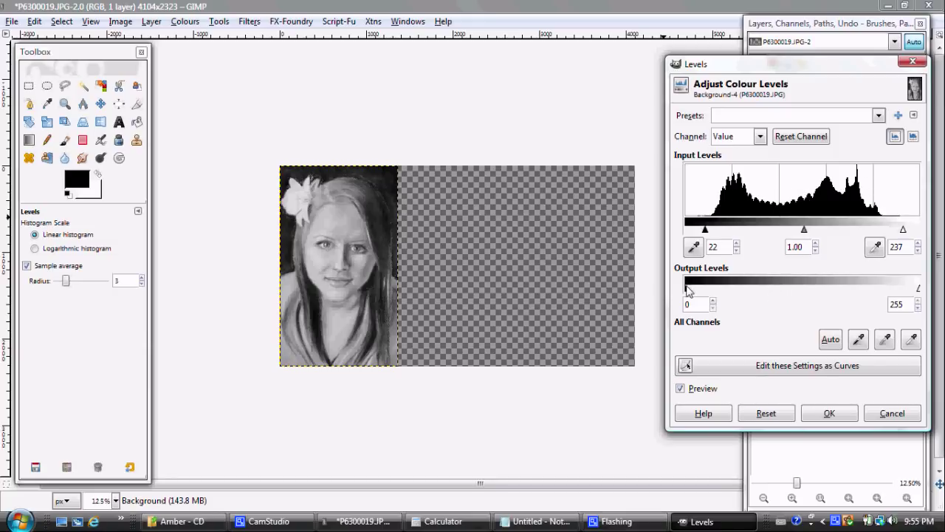
{"action": "left_click", "coordinate": [811, 415]}
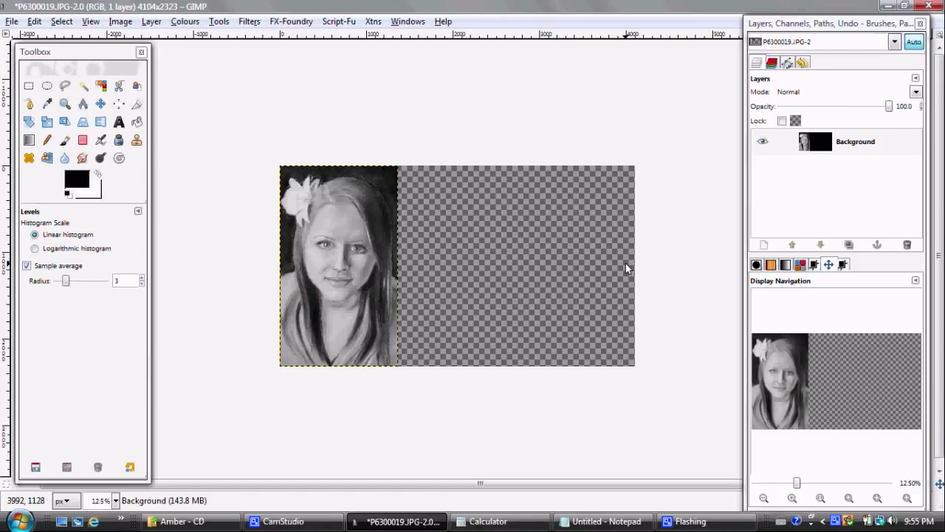
Step: Duplicate the Background layer twice and rename the original layer Blue
{"action": "left_click", "coordinate": [849, 246]}
{"action": "left_click", "coordinate": [849, 246]}
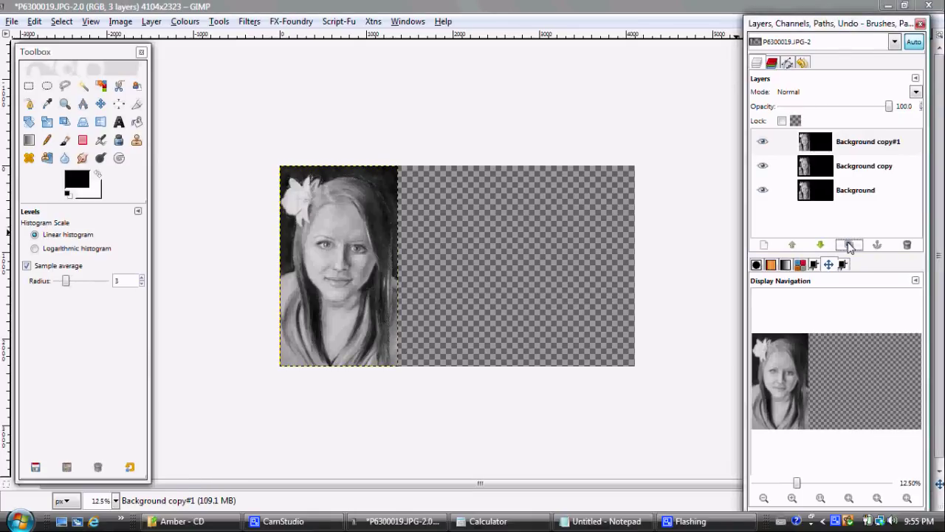
{"action": "double_click", "coordinate": [855, 191]}
{"action": "type", "text": "B"}
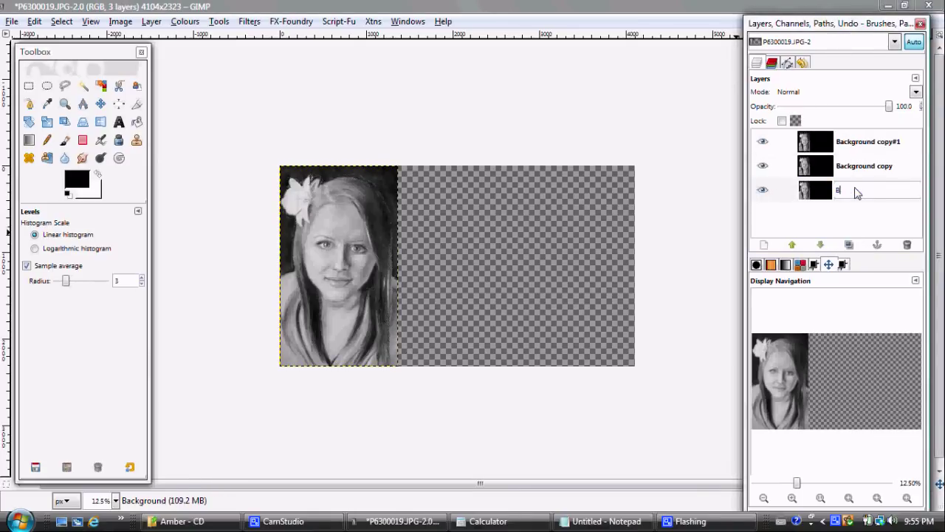
{"action": "type", "text": "lue"}
{"action": "key", "text": "Return"}
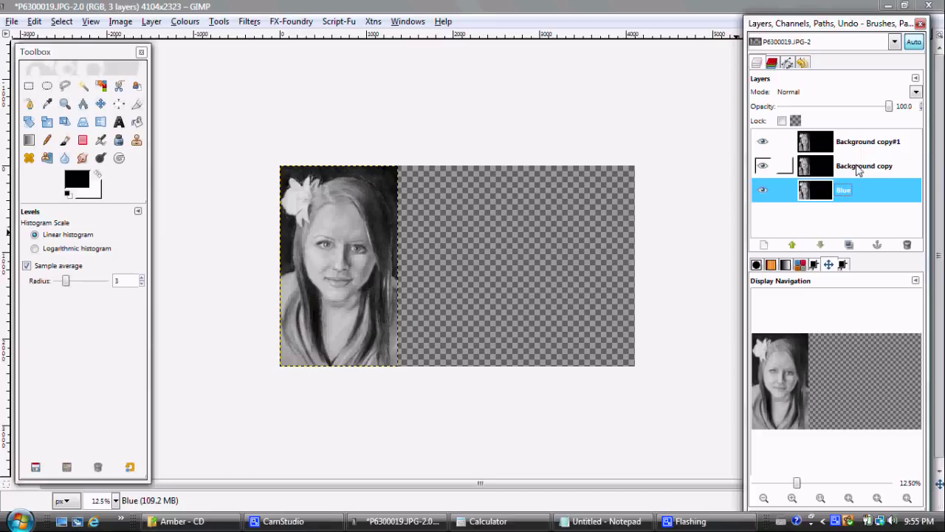
Step: Rename the two copy layers Green and Red
{"action": "double_click", "coordinate": [858, 168]}
{"action": "type", "text": "Green"}
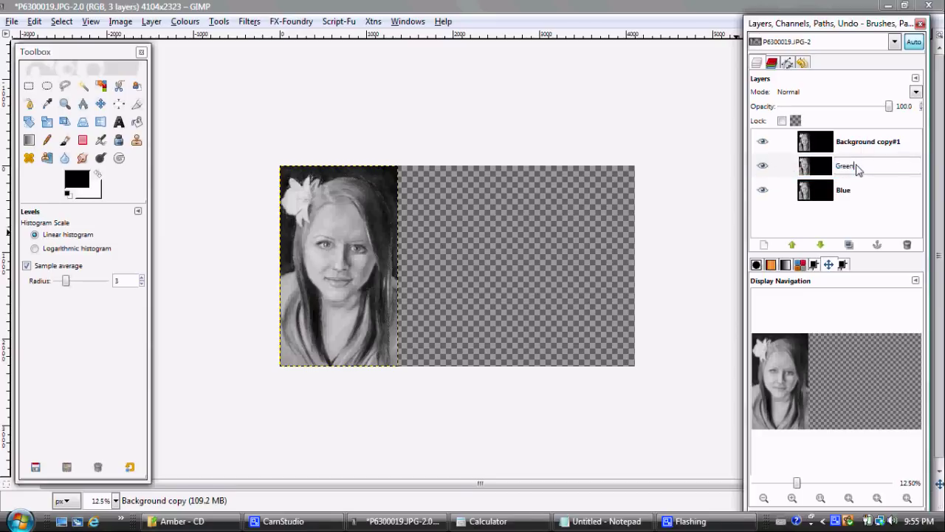
{"action": "key", "text": "Return"}
{"action": "double_click", "coordinate": [861, 143]}
{"action": "type", "text": "Red"}
{"action": "key", "text": "Return"}
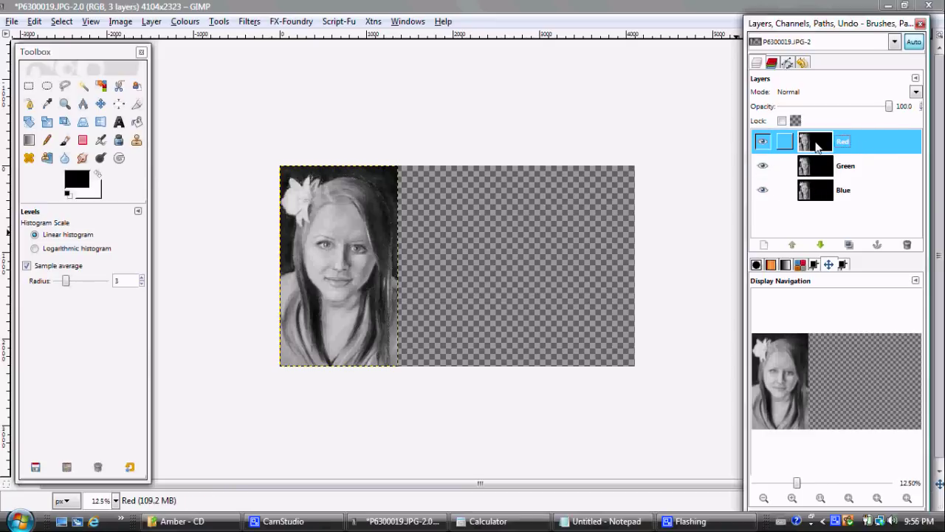
Step: Align the Red layer to the image's right edge, relative to Image
{"action": "left_click", "coordinate": [119, 104]}
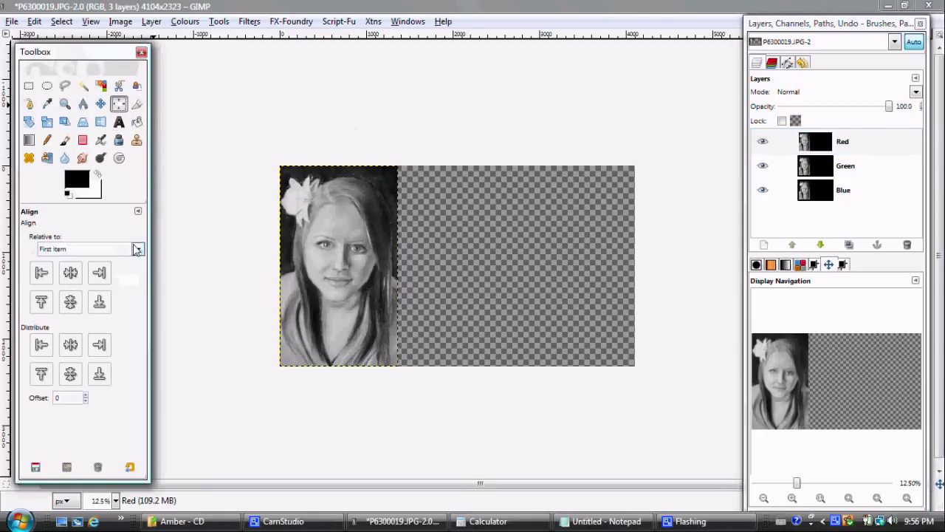
{"action": "left_click", "coordinate": [137, 249]}
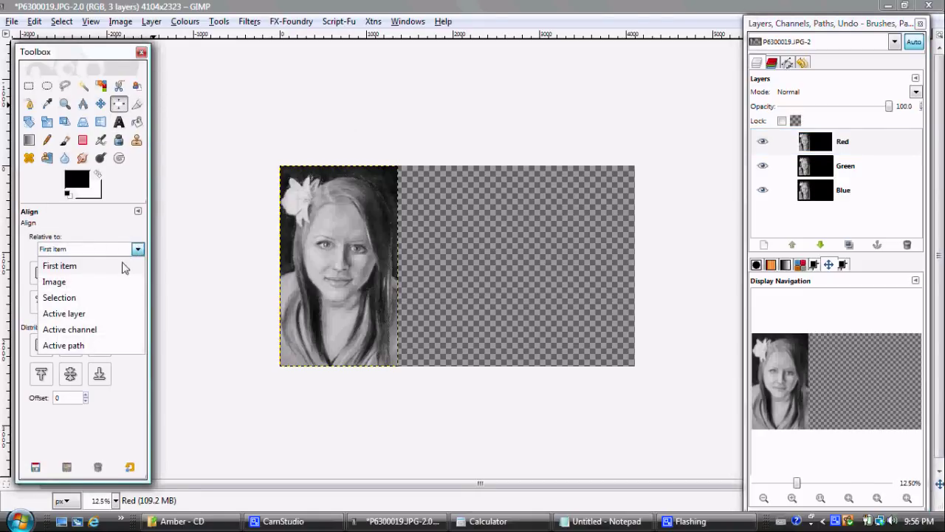
{"action": "left_click", "coordinate": [104, 282]}
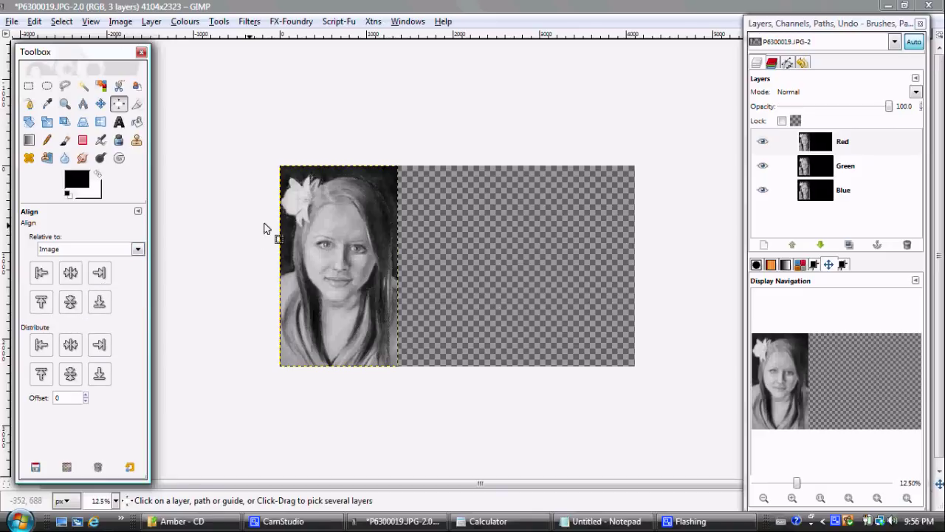
{"action": "left_click", "coordinate": [313, 219]}
{"action": "left_click", "coordinate": [313, 216]}
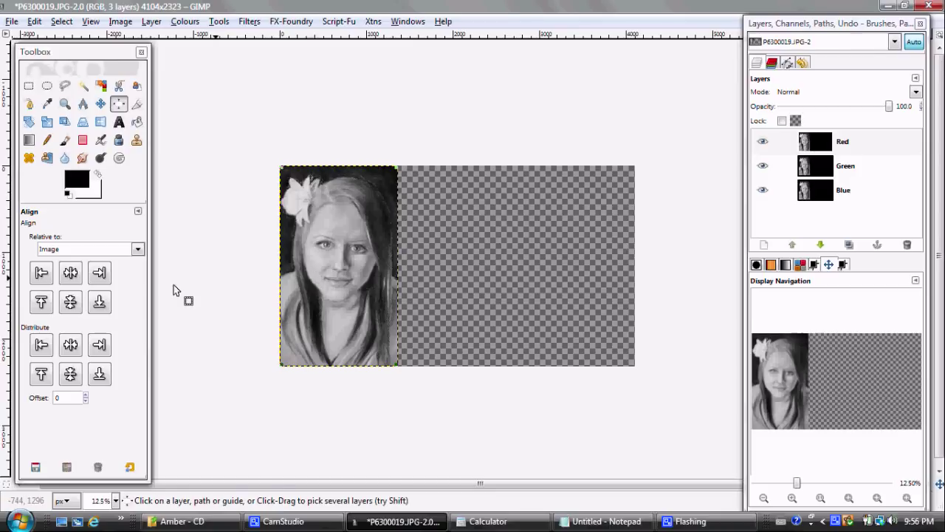
{"action": "left_click", "coordinate": [99, 273]}
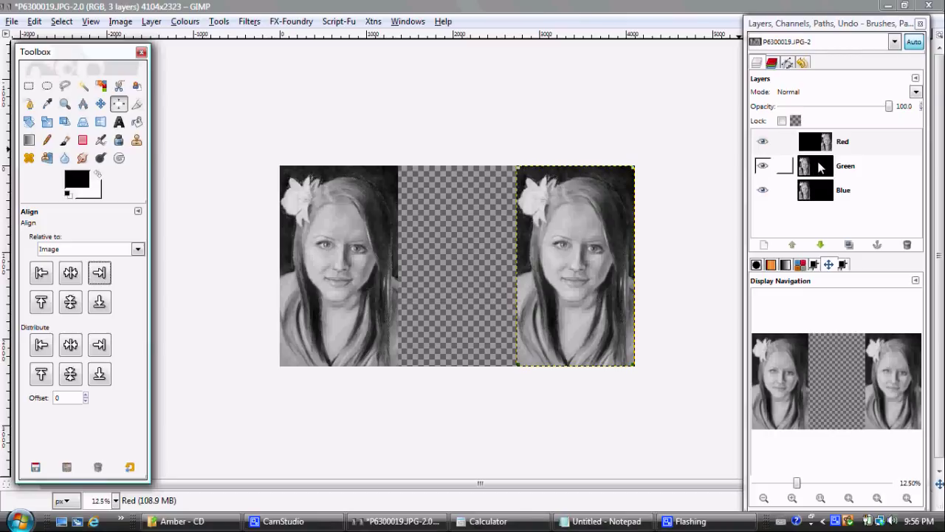
Step: Centre the Green layer horizontally in the image
{"action": "left_click", "coordinate": [819, 168]}
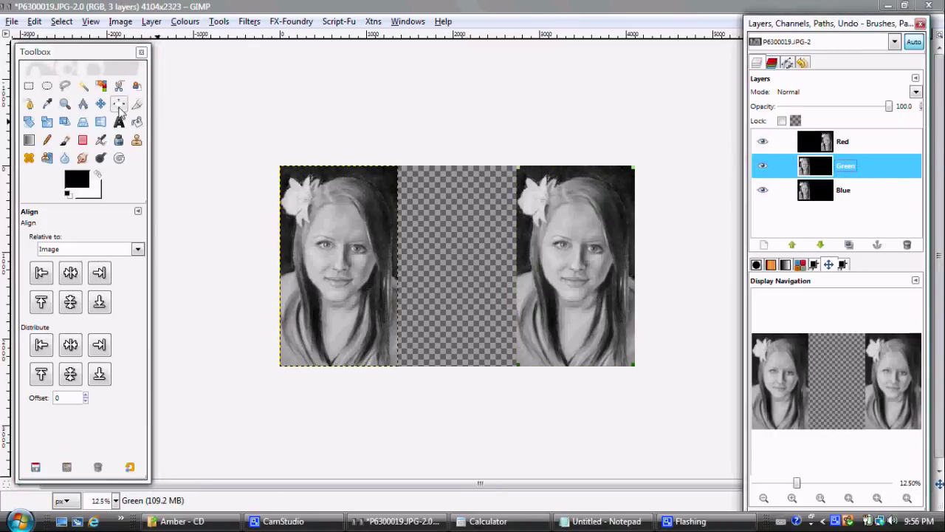
{"action": "left_click", "coordinate": [343, 181]}
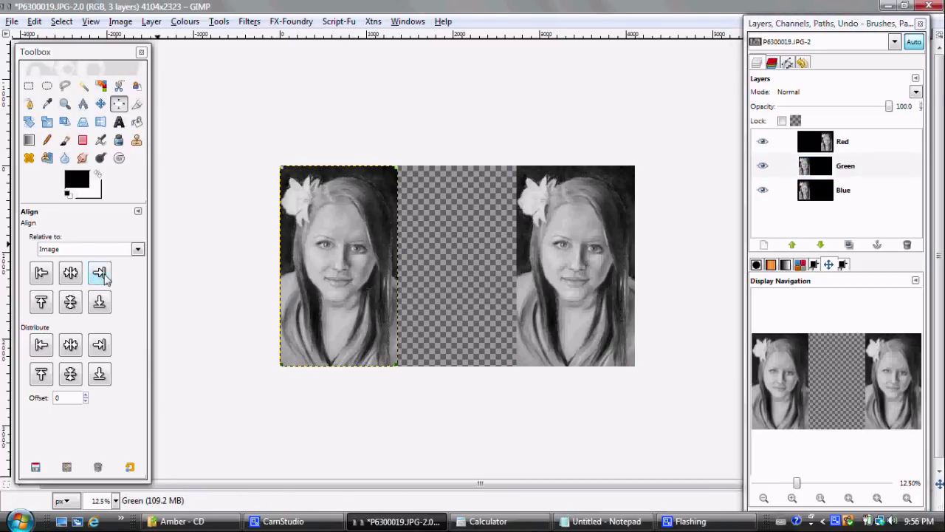
{"action": "left_click", "coordinate": [70, 273]}
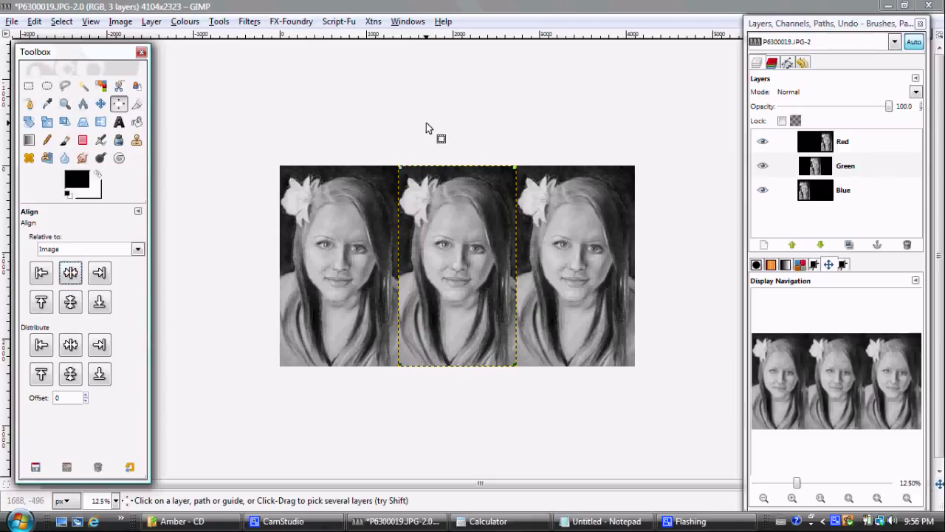
{"action": "left_click", "coordinate": [816, 192]}
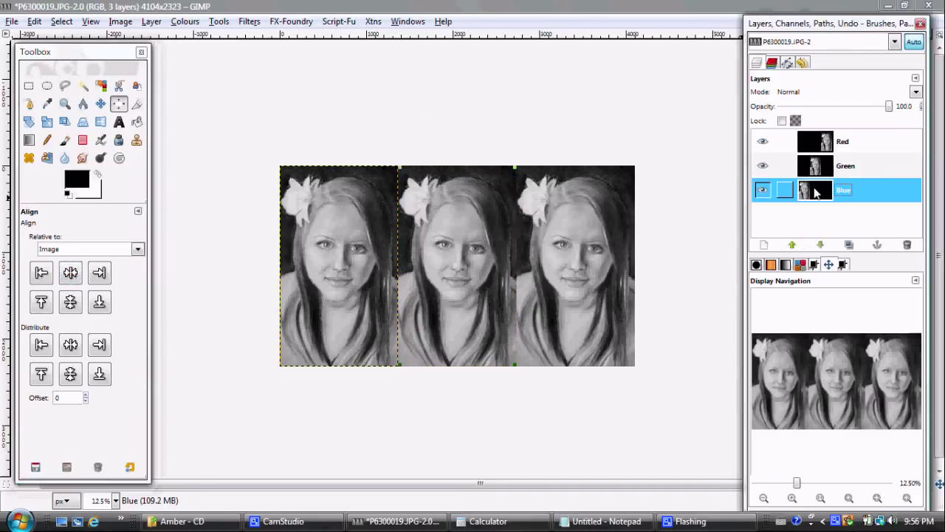
Step: Add transparent layers Blue Fill, Green Fill and Red Fill above their matching portrait layers
{"action": "left_click", "coordinate": [764, 245]}
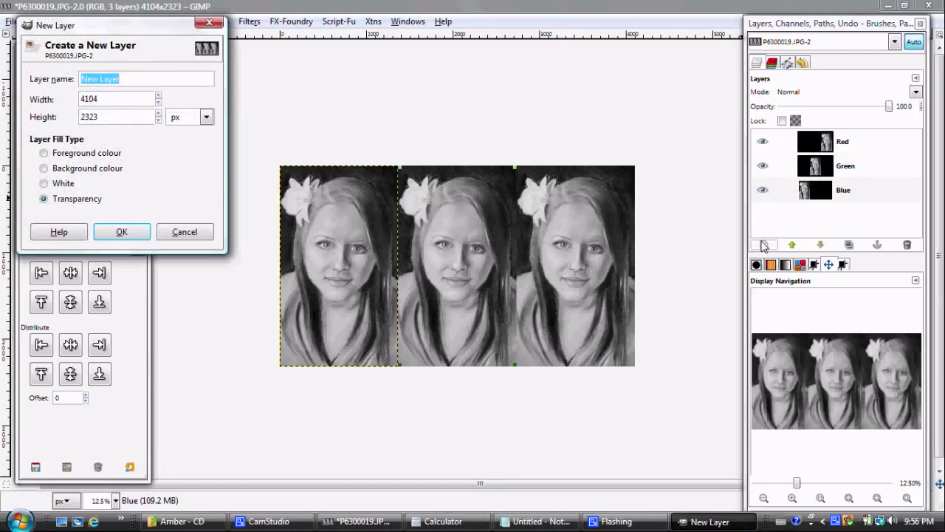
{"action": "type", "text": "Blue Fill"}
{"action": "key", "text": "Return"}
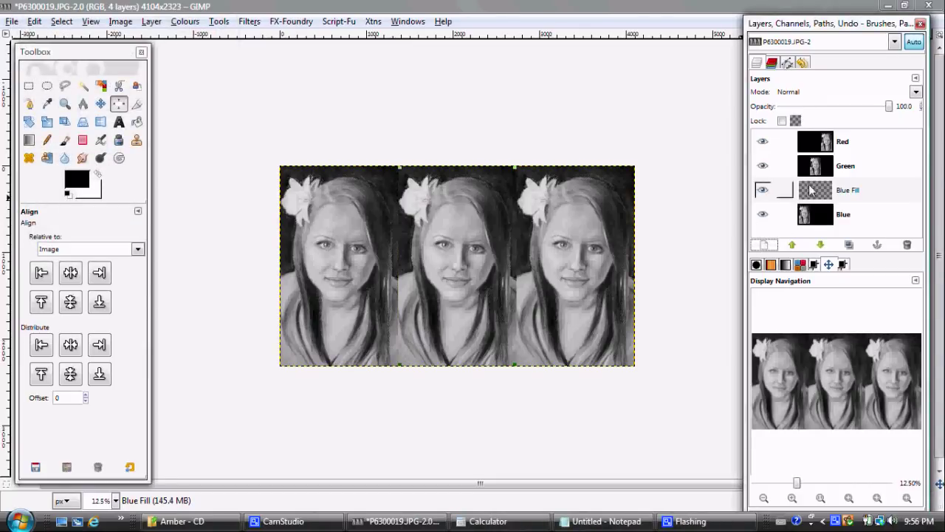
{"action": "left_click", "coordinate": [821, 166]}
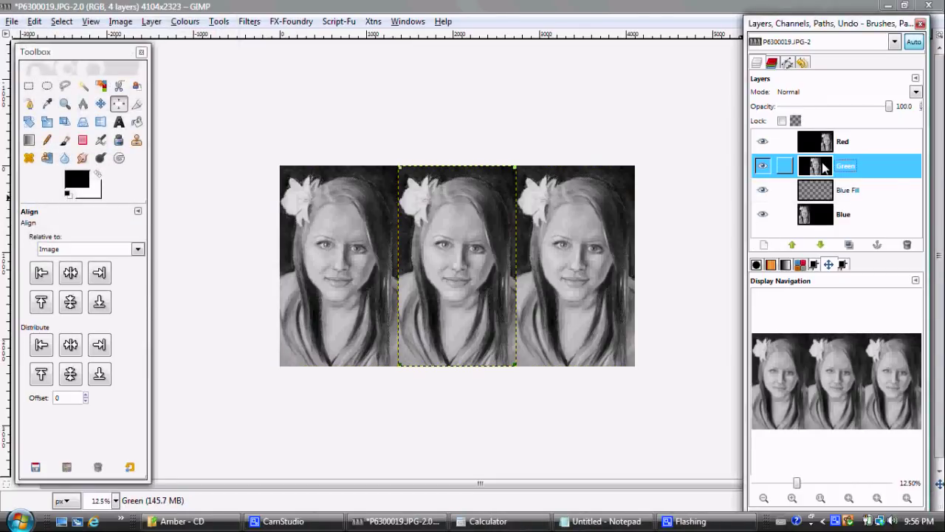
{"action": "left_click", "coordinate": [766, 245]}
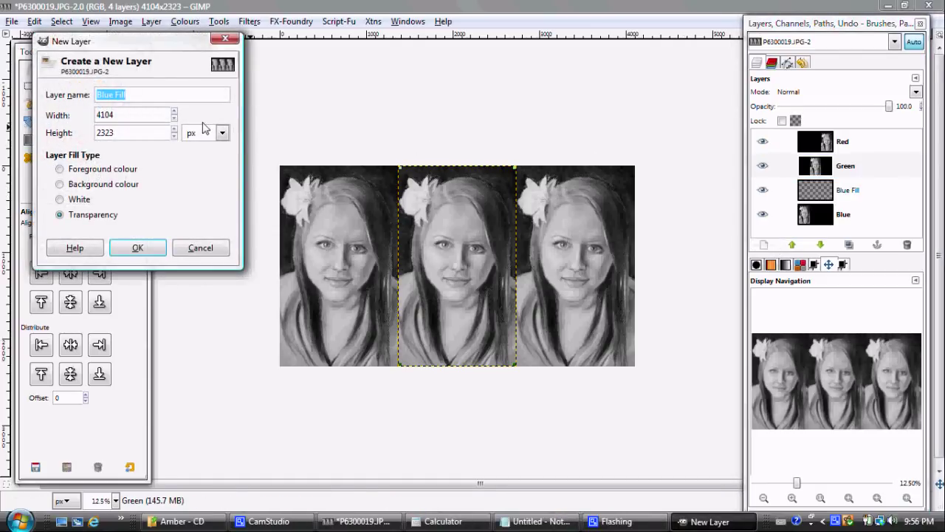
{"action": "type", "text": "Green"}
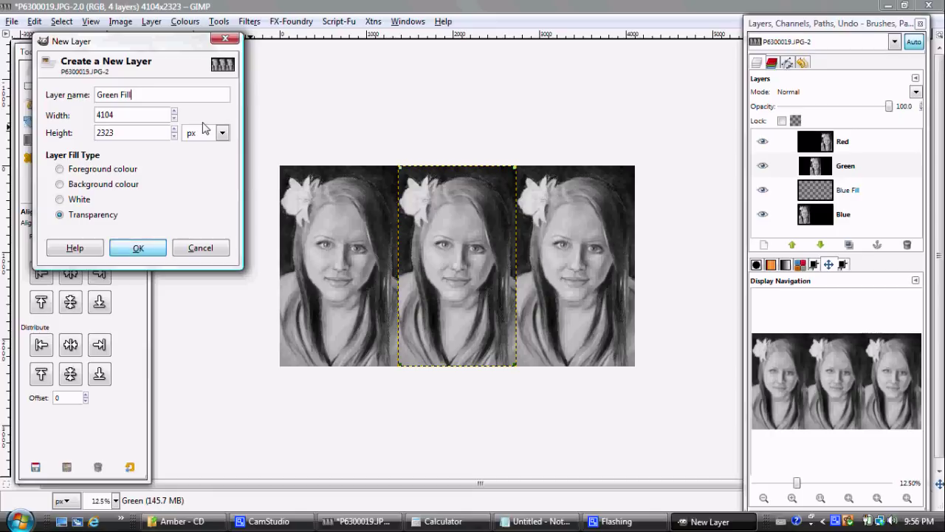
{"action": "key", "text": "Return"}
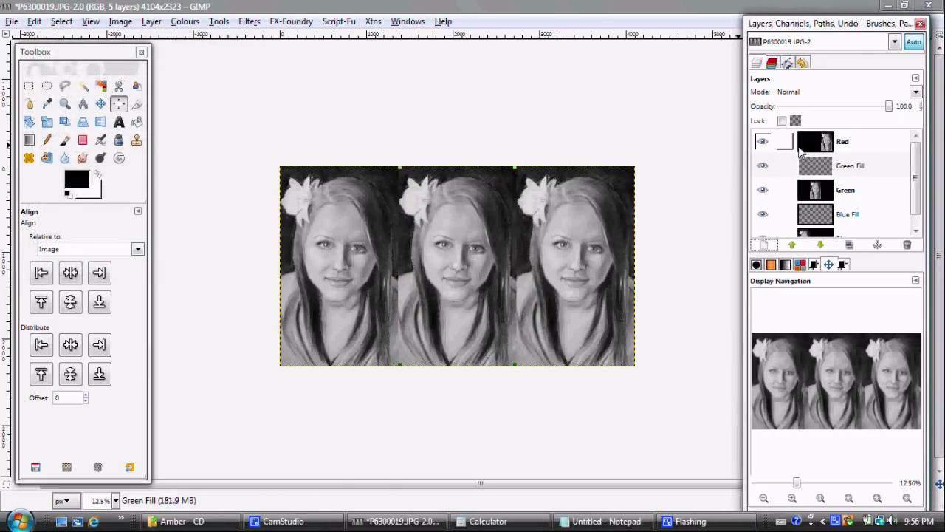
{"action": "left_click", "coordinate": [810, 148]}
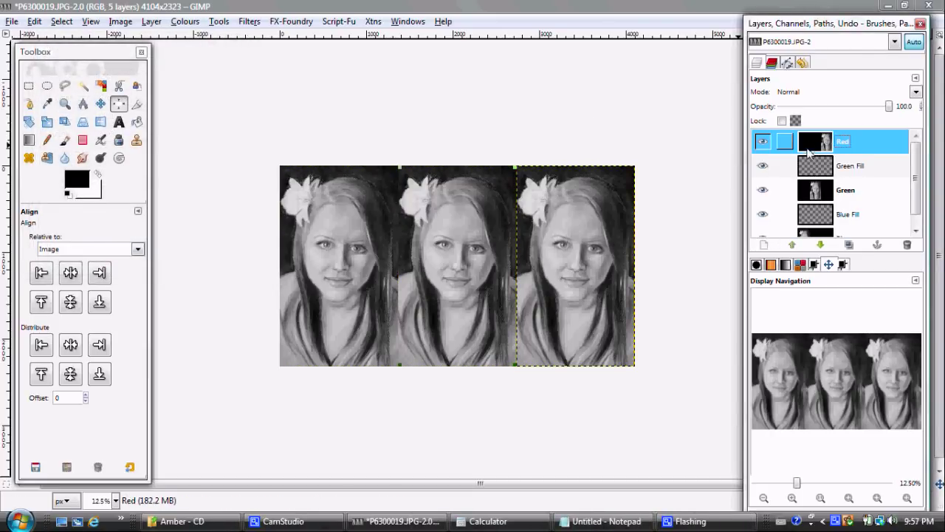
{"action": "left_click", "coordinate": [764, 245]}
{"action": "type", "text": "Red Fill"}
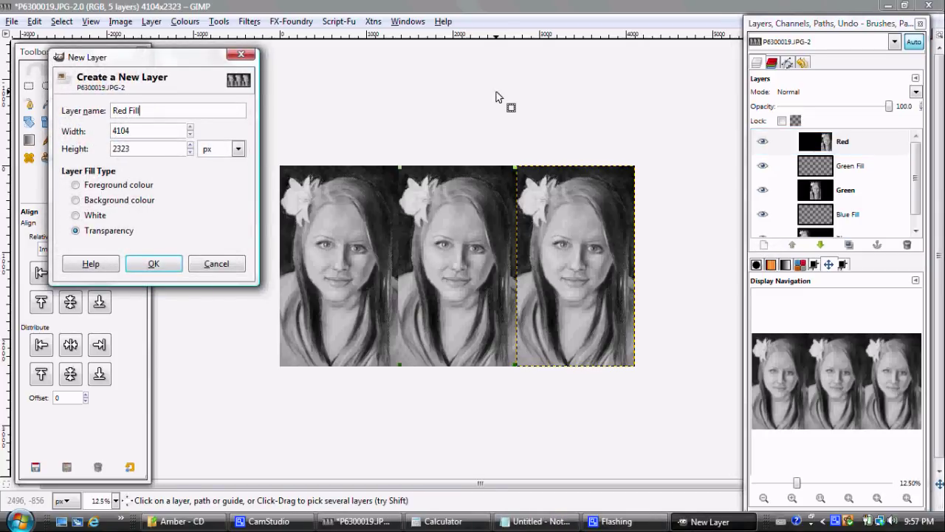
{"action": "key", "text": "Return"}
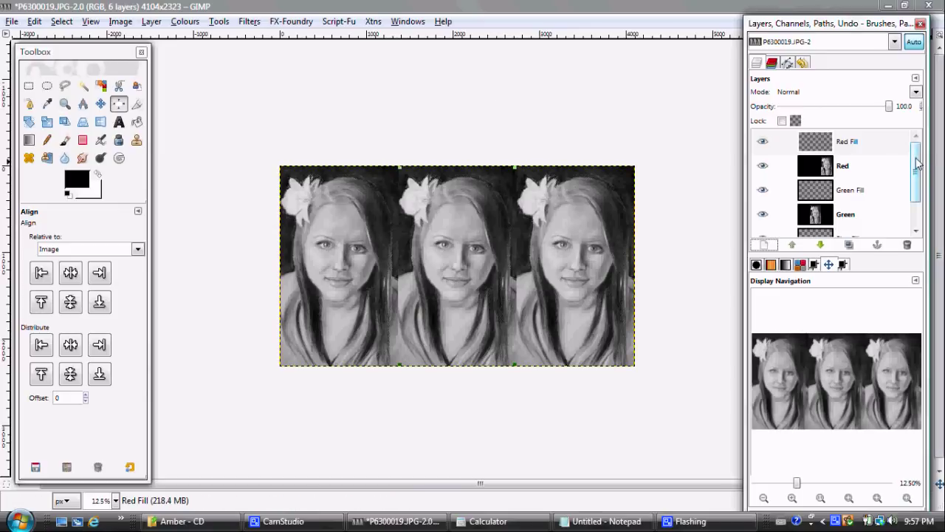
{"action": "scroll", "coordinate": [918, 164], "scroll_direction": "down", "scroll_amount": 2}
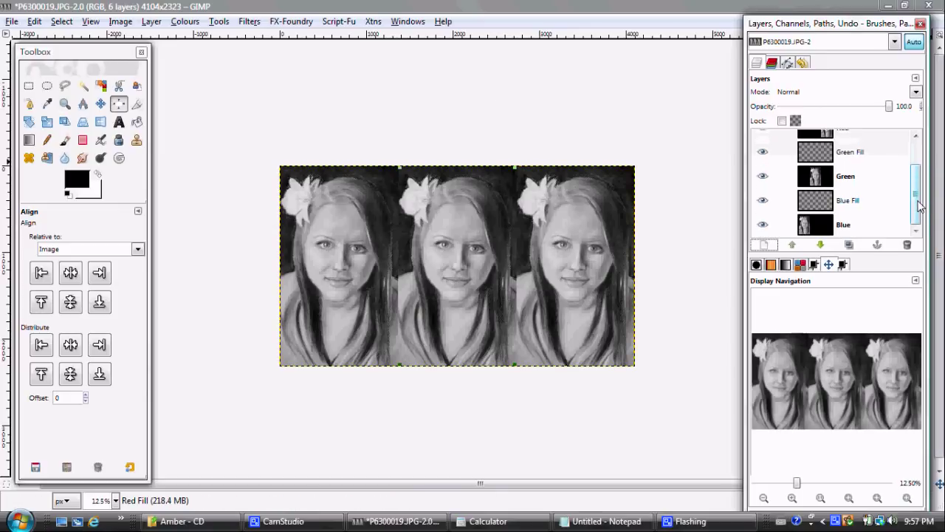
{"action": "left_click", "coordinate": [830, 227]}
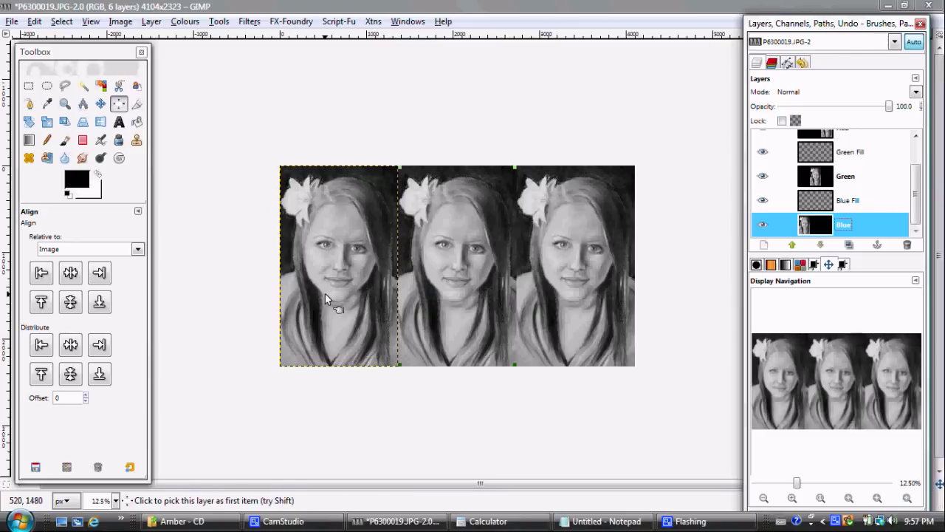
Step: Select the Blue layer's opaque area with Alpha to Selection, then activate Blue Fill
{"action": "right_click", "coordinate": [813, 228]}
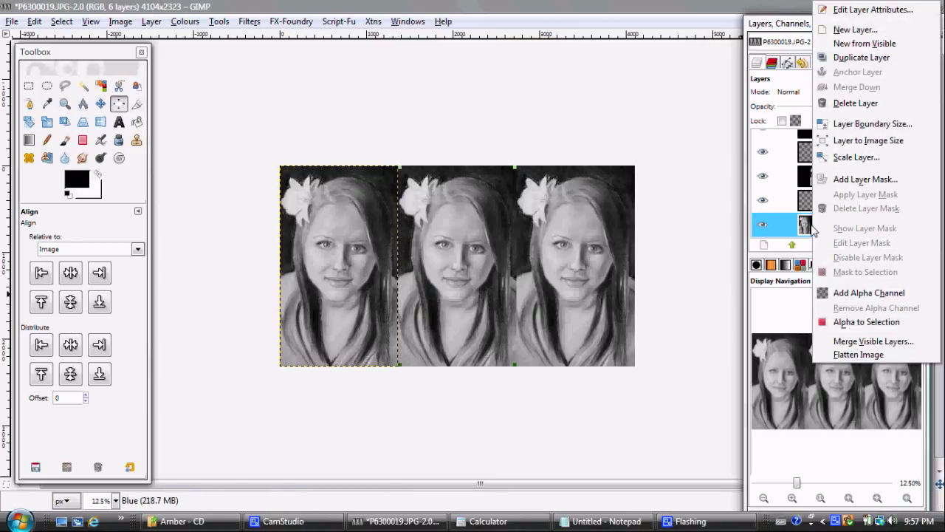
{"action": "left_click", "coordinate": [852, 325]}
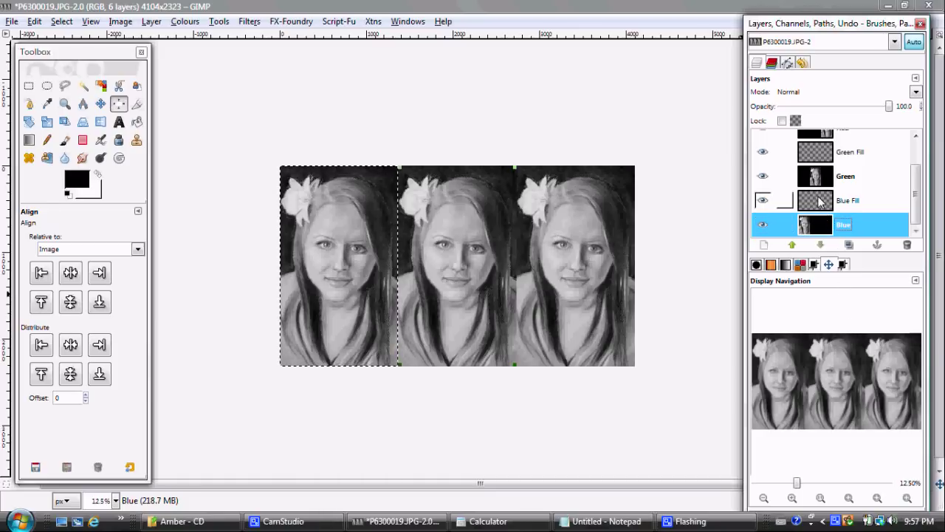
{"action": "left_click", "coordinate": [819, 203]}
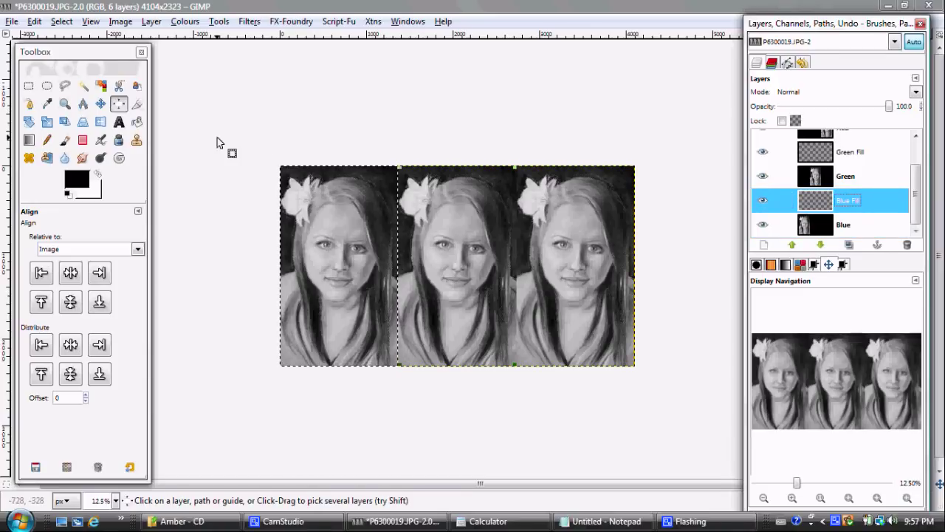
Step: Set the foreground colour to dark blue 161666 (HSV 240/78/40) and choose the Bucket Fill tool
{"action": "left_click", "coordinate": [82, 182]}
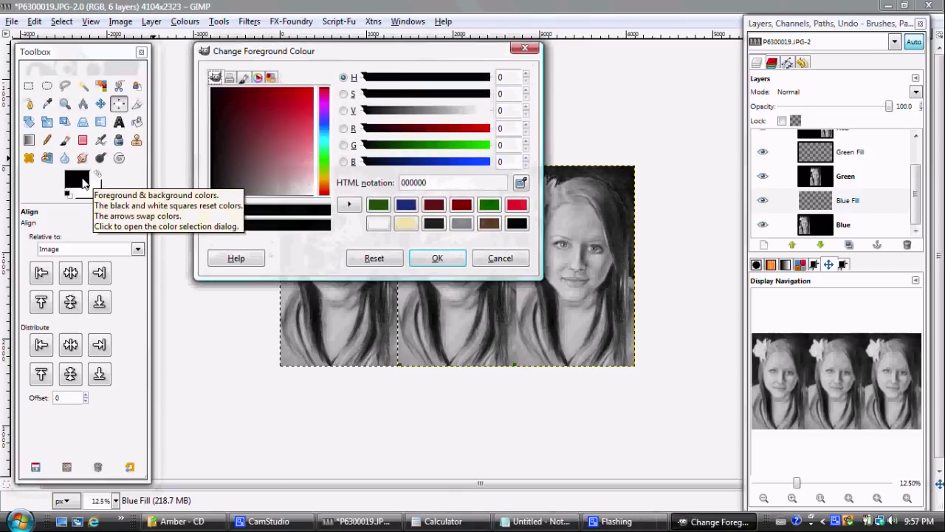
{"action": "left_click", "coordinate": [406, 205]}
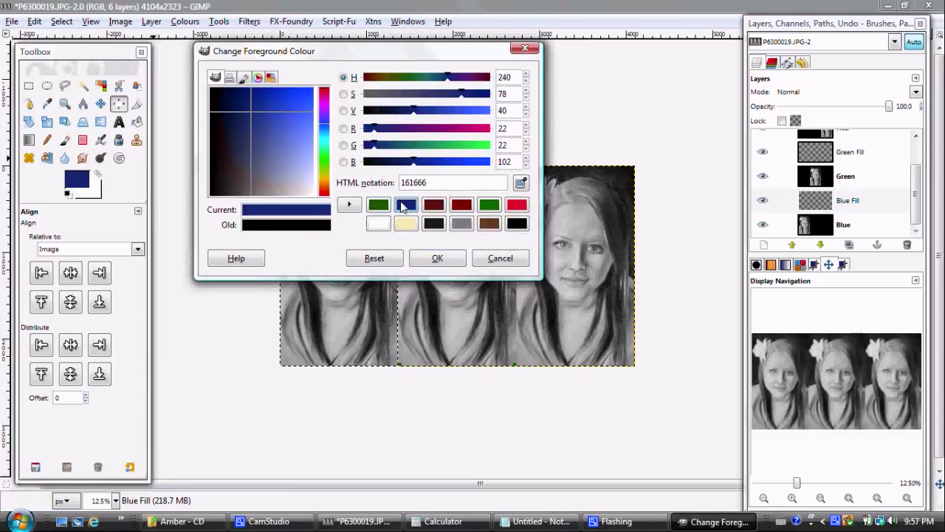
{"action": "left_click", "coordinate": [555, 521]}
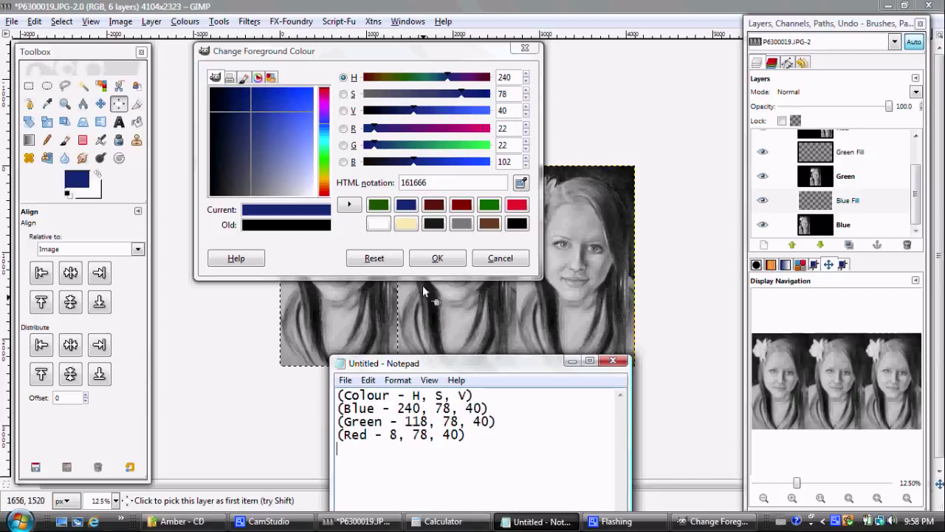
{"action": "left_click", "coordinate": [420, 259]}
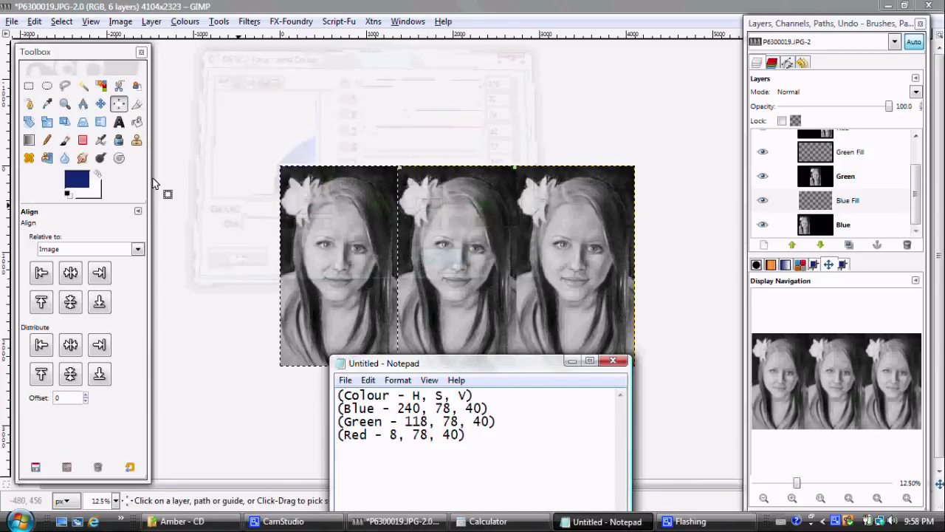
{"action": "left_click", "coordinate": [137, 122]}
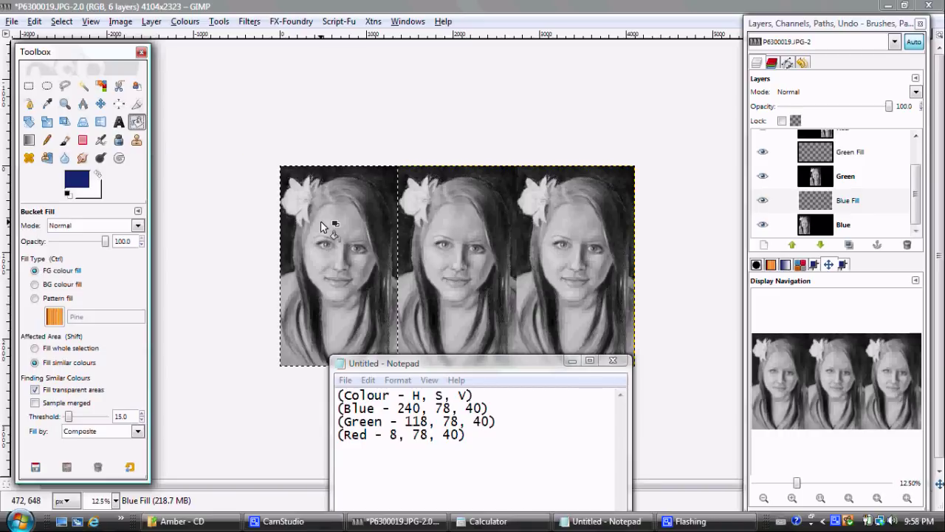
Step: Bucket-fill the left panel on the Blue Fill layer with dark blue and set its mode to Colour
{"action": "left_click", "coordinate": [398, 521]}
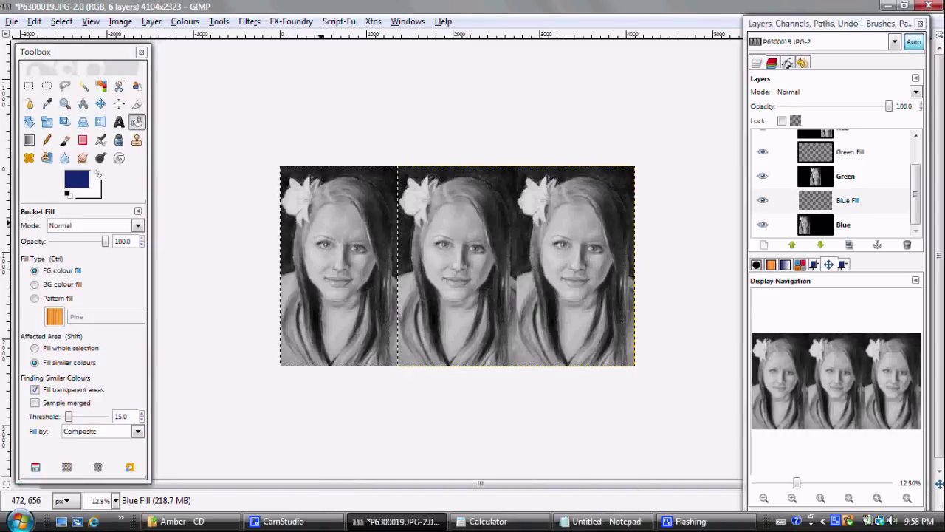
{"action": "left_click", "coordinate": [321, 223]}
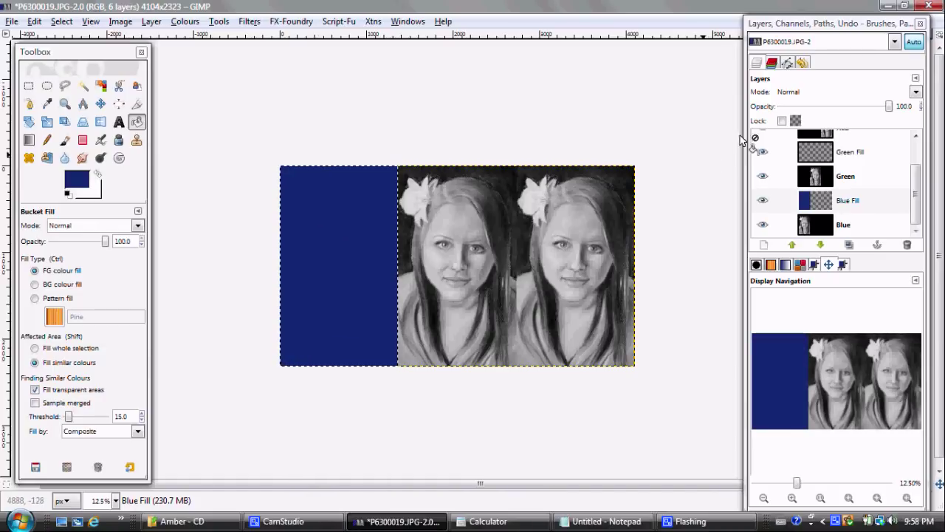
{"action": "left_click", "coordinate": [915, 92]}
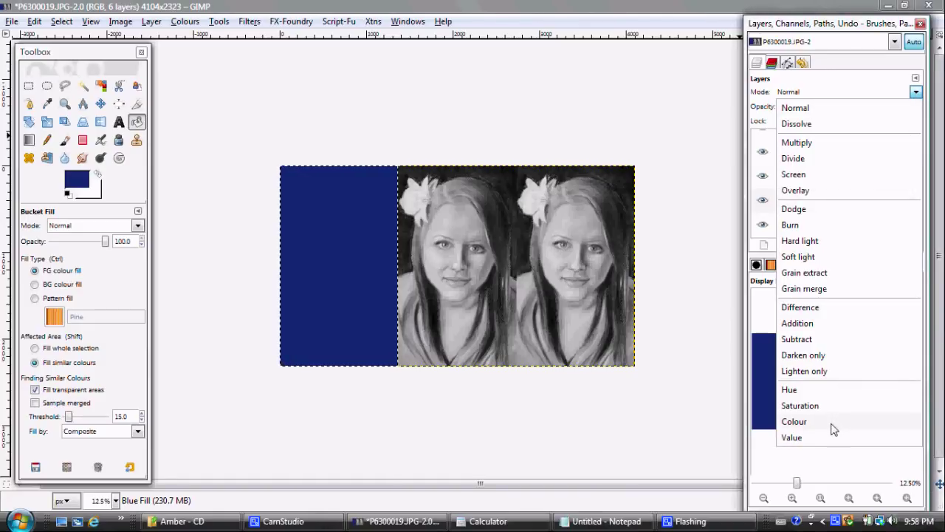
{"action": "left_click", "coordinate": [794, 422]}
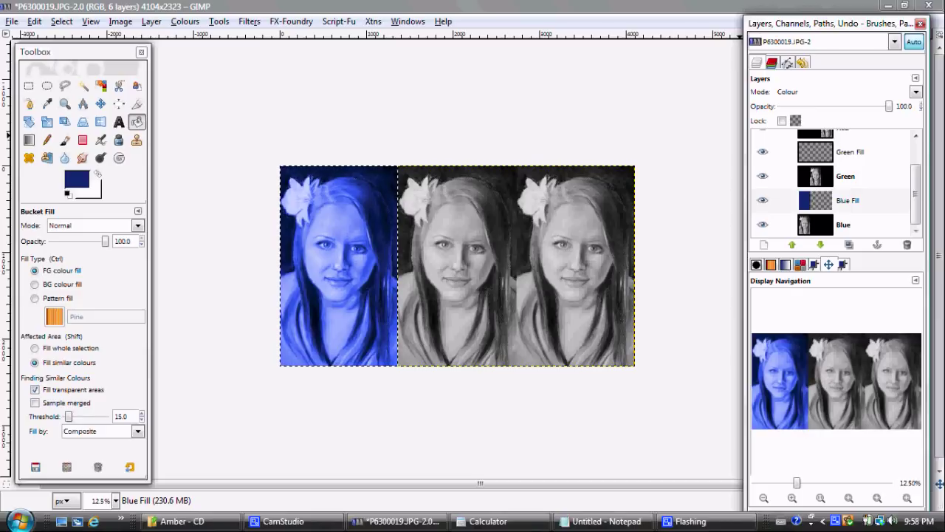
{"action": "left_click", "coordinate": [828, 154]}
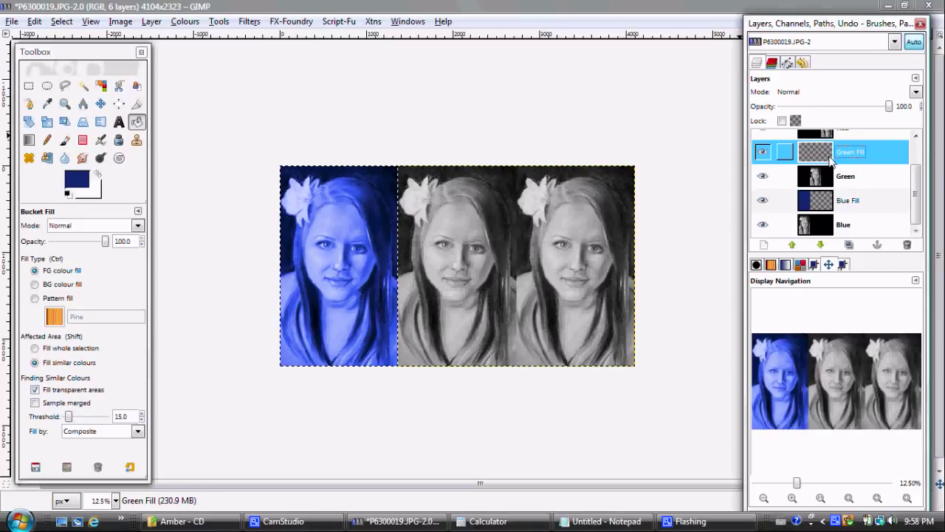
Step: Select the middle portrait via Green's Alpha to Selection and set foreground to dark green 196616 on Green Fill
{"action": "left_click", "coordinate": [826, 182]}
{"action": "right_click", "coordinate": [827, 182]}
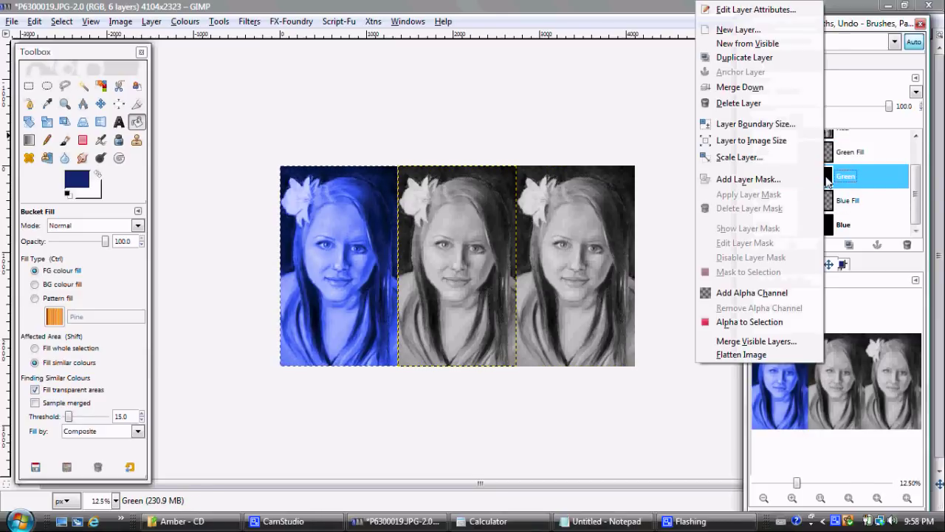
{"action": "left_click", "coordinate": [757, 323]}
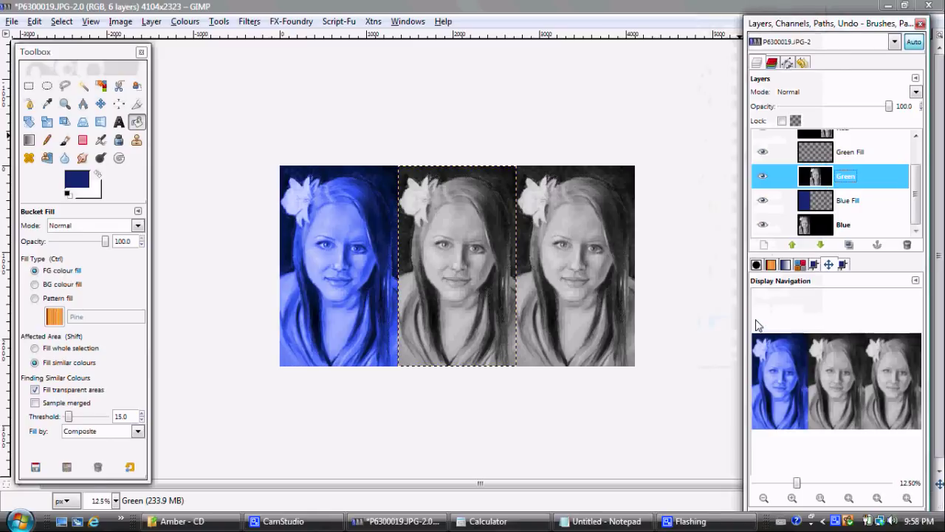
{"action": "left_click", "coordinate": [809, 151]}
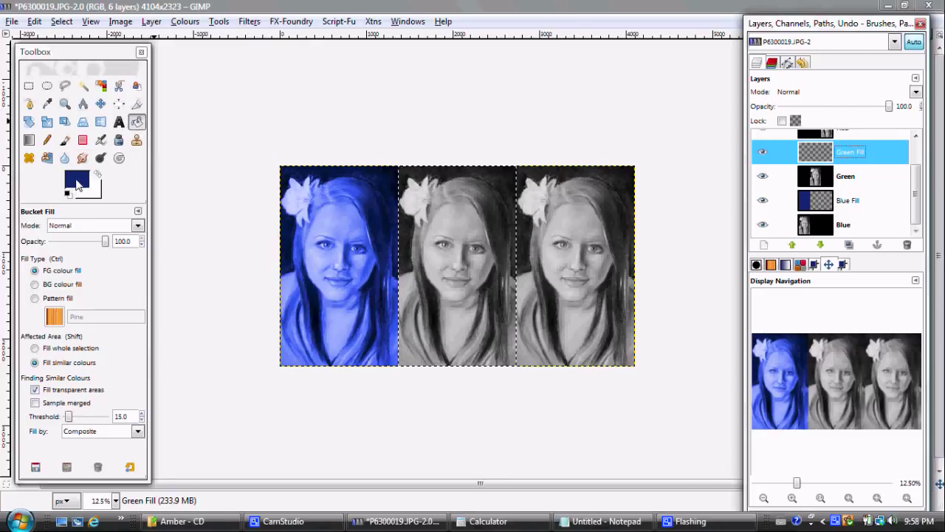
{"action": "left_click", "coordinate": [77, 179]}
{"action": "left_click", "coordinate": [407, 205]}
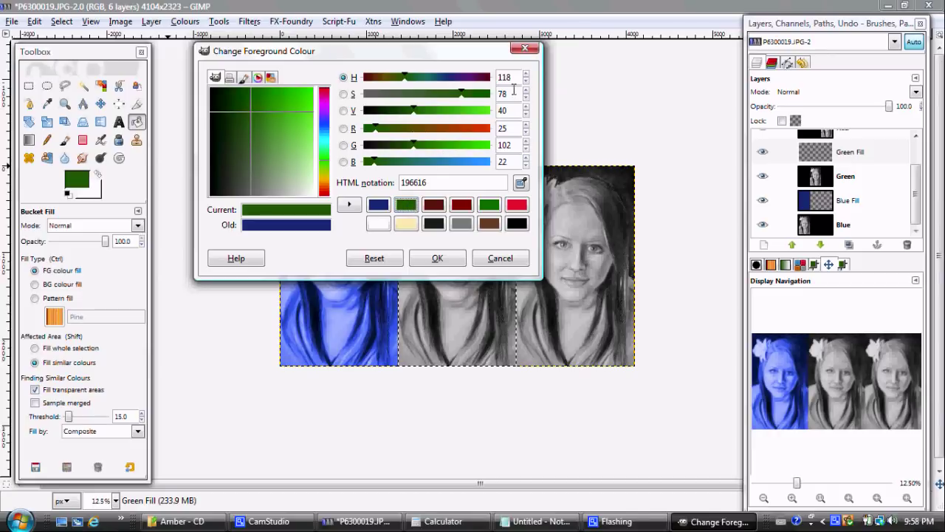
{"action": "left_click", "coordinate": [422, 259]}
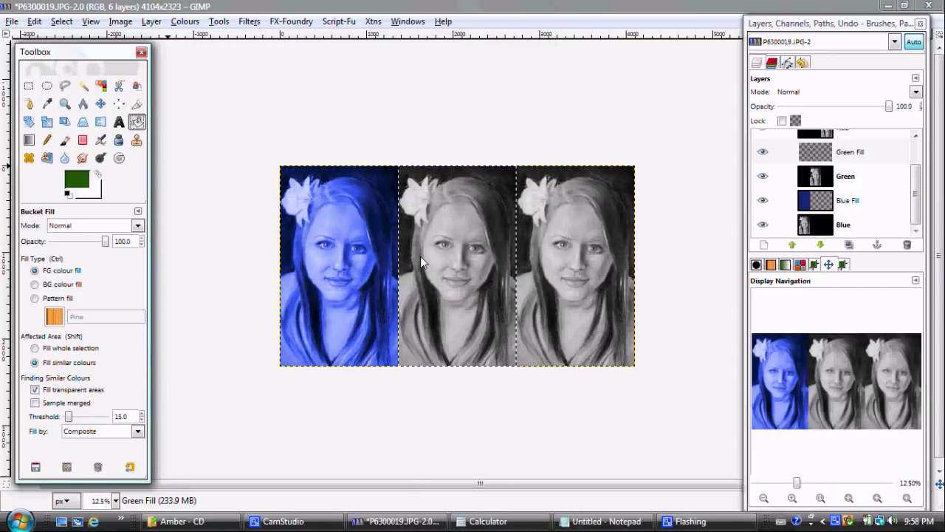
Step: Fill the middle panel with dark green and set the Green Fill layer mode to Colour
{"action": "left_click", "coordinate": [433, 239]}
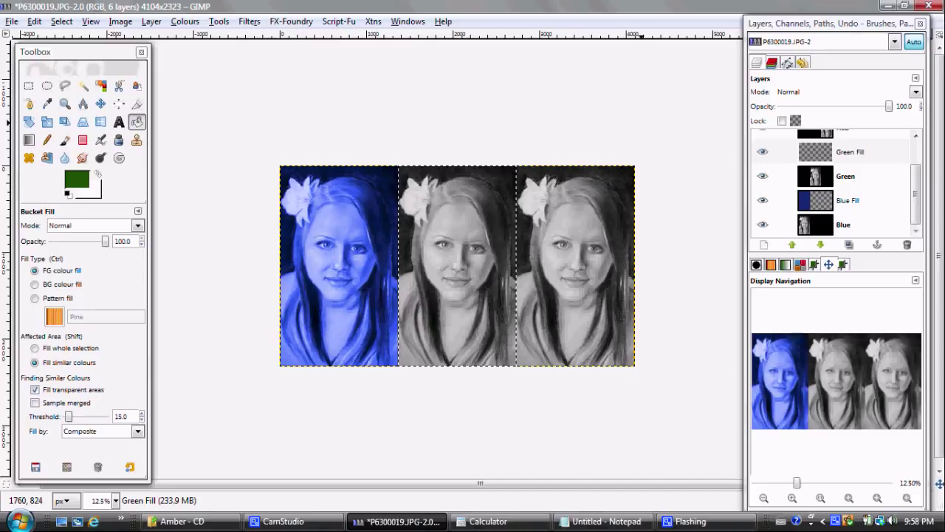
{"action": "left_click", "coordinate": [432, 237]}
{"action": "left_click", "coordinate": [915, 91]}
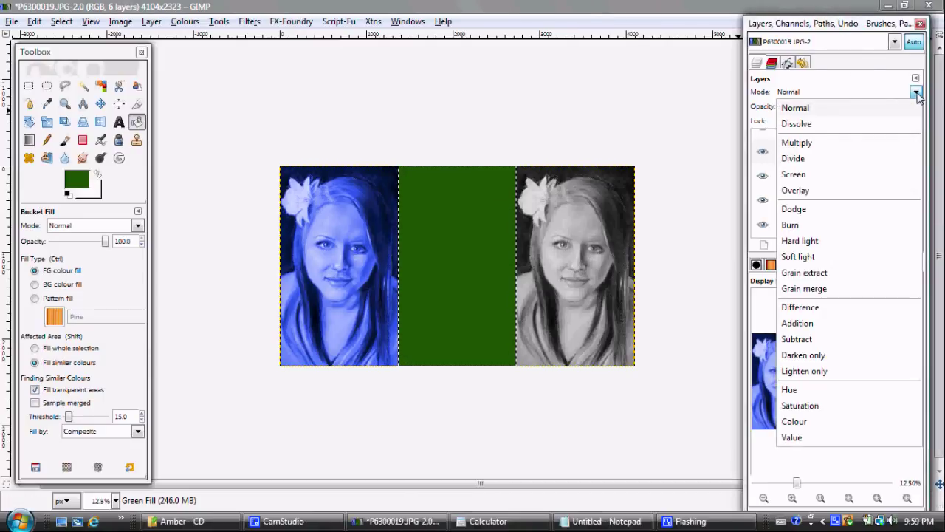
{"action": "left_click", "coordinate": [795, 420]}
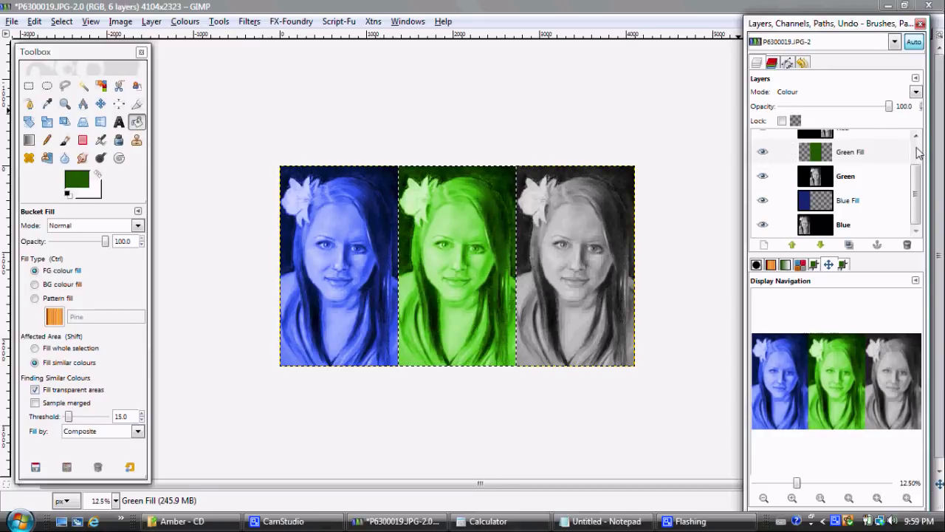
{"action": "scroll", "coordinate": [918, 152], "scroll_direction": "up", "scroll_amount": 2}
{"action": "right_click", "coordinate": [823, 167]}
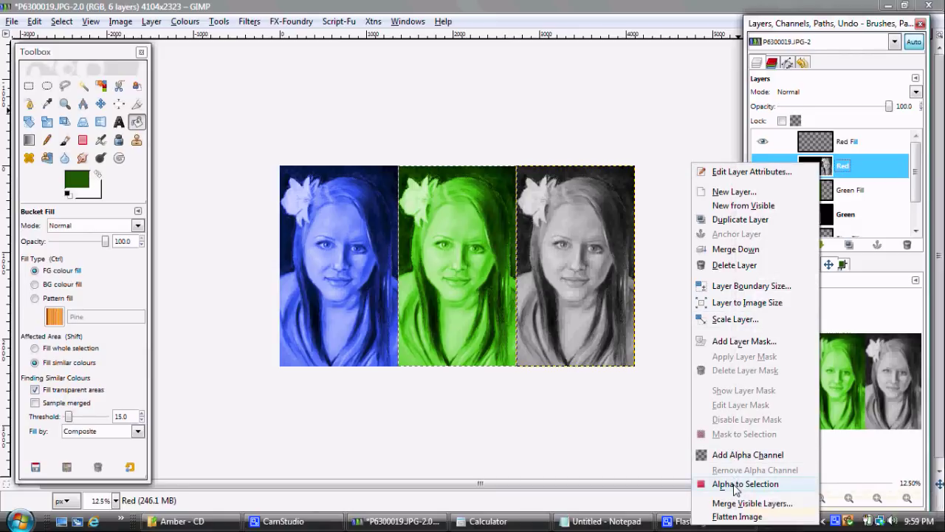
Step: Select the right portrait area and set the foreground to dark red 662116 on the Red Fill layer
{"action": "left_click", "coordinate": [745, 483]}
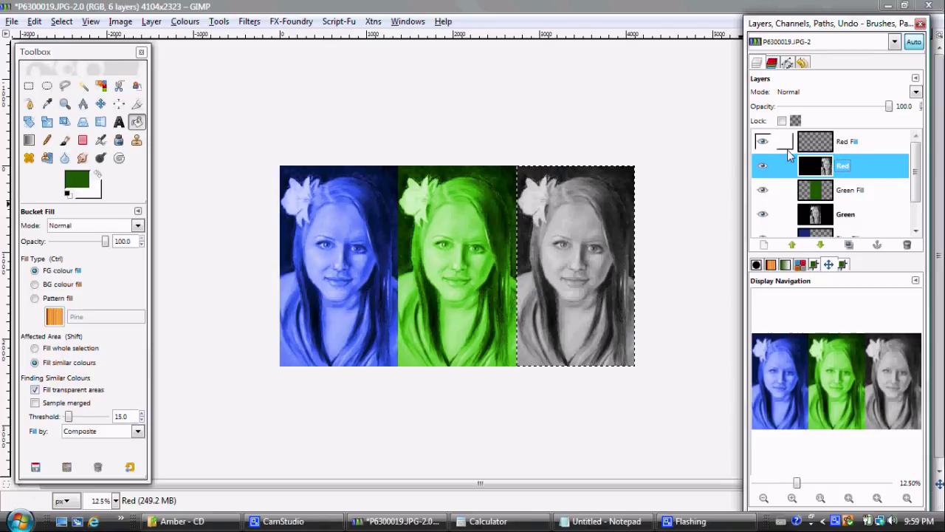
{"action": "left_click", "coordinate": [810, 144]}
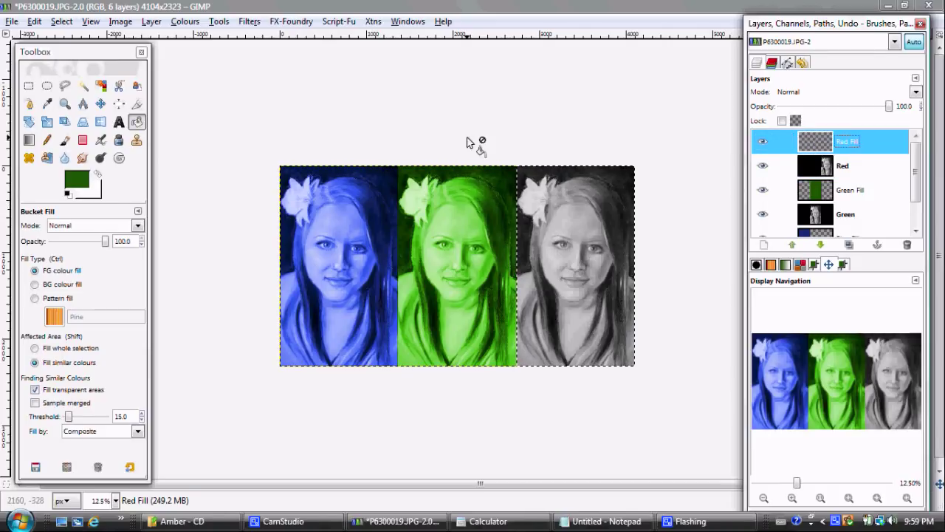
{"action": "left_click", "coordinate": [78, 179]}
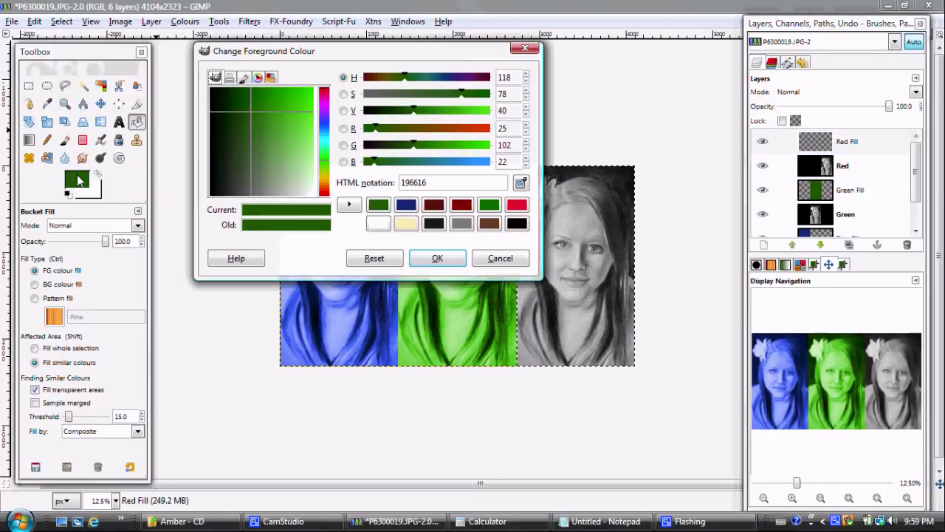
{"action": "left_click", "coordinate": [438, 208]}
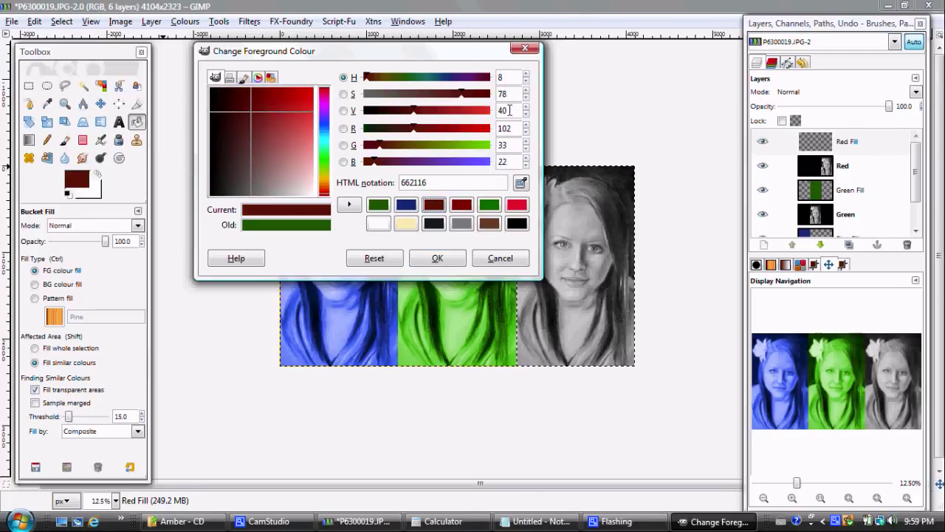
{"action": "left_click", "coordinate": [539, 522]}
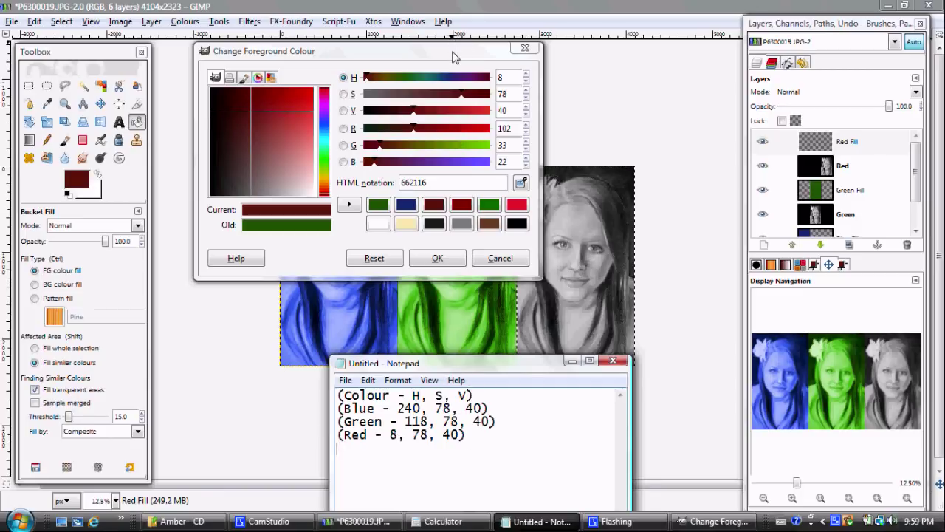
{"action": "left_click", "coordinate": [454, 58]}
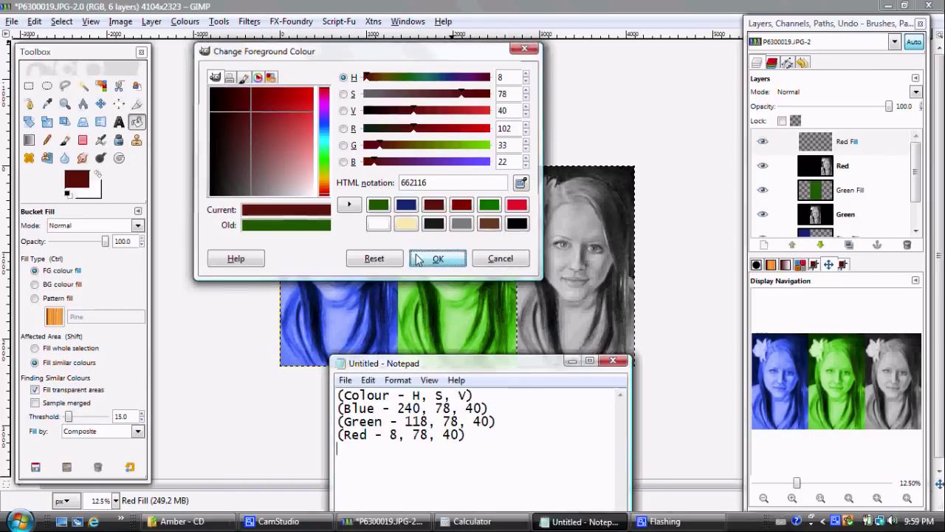
{"action": "left_click", "coordinate": [436, 259]}
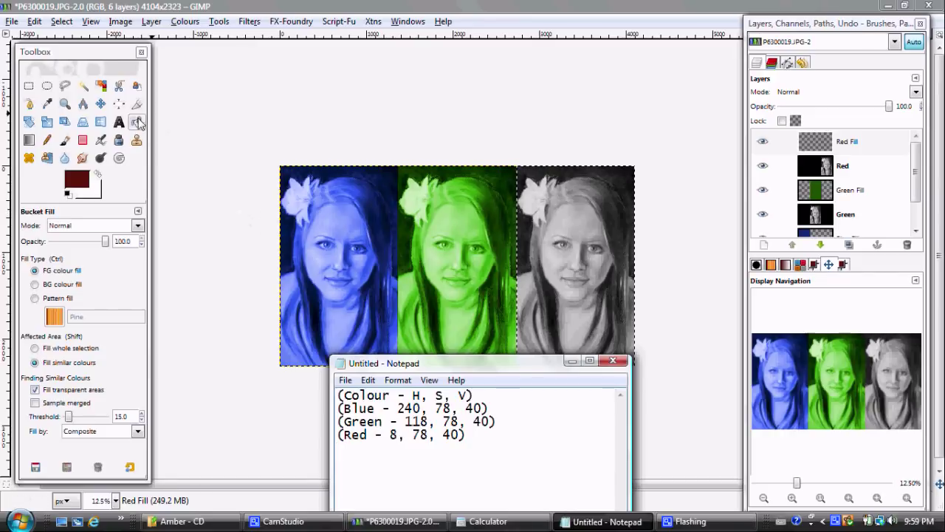
Step: Fill the right panel with dark red and set the Red Fill layer mode to Colour
{"action": "left_click", "coordinate": [554, 216]}
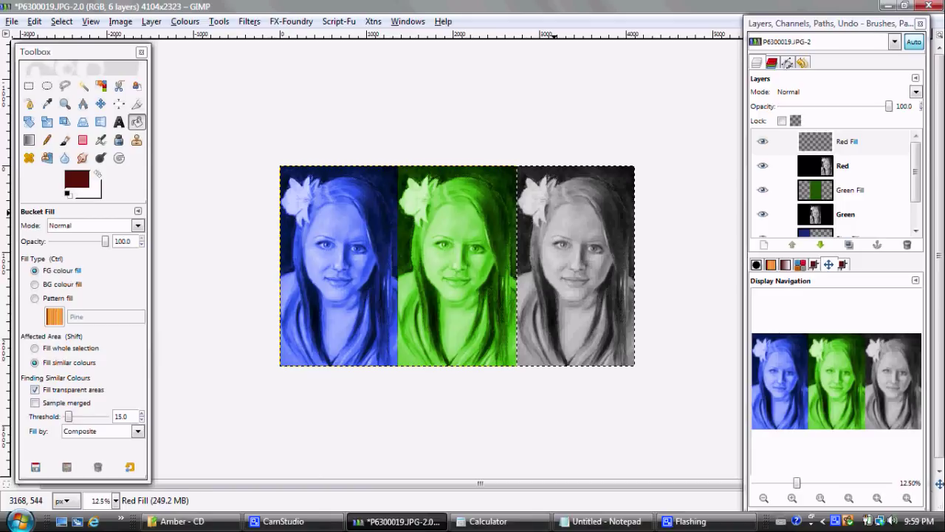
{"action": "left_click", "coordinate": [553, 212]}
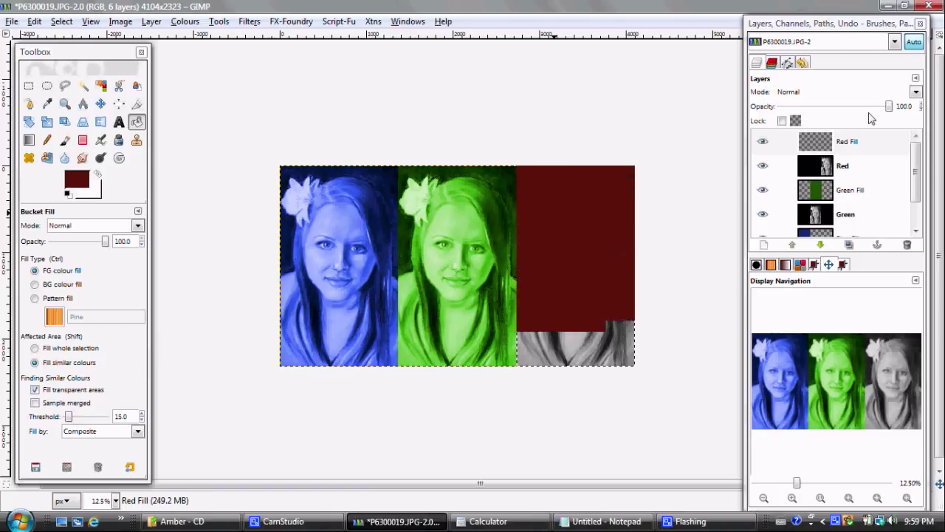
{"action": "left_click", "coordinate": [916, 92]}
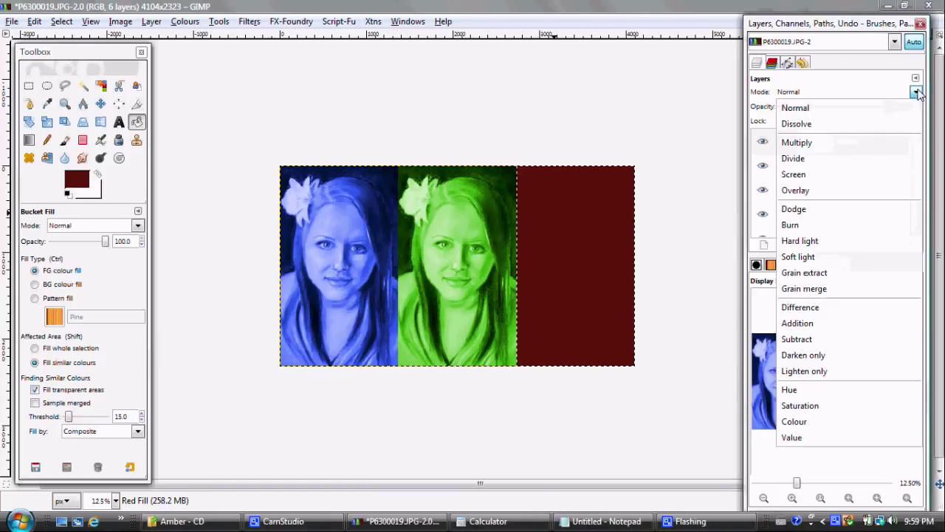
{"action": "left_click", "coordinate": [795, 421]}
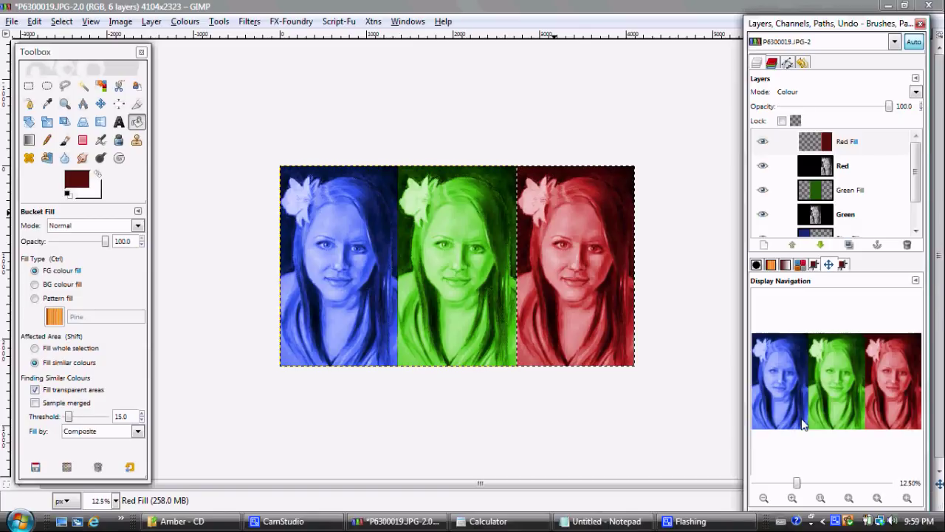
Step: Lower the Red Fill, Green Fill and Blue Fill layer opacities to about 50 (Blue Fill 50.6)
{"action": "left_click", "coordinate": [830, 144]}
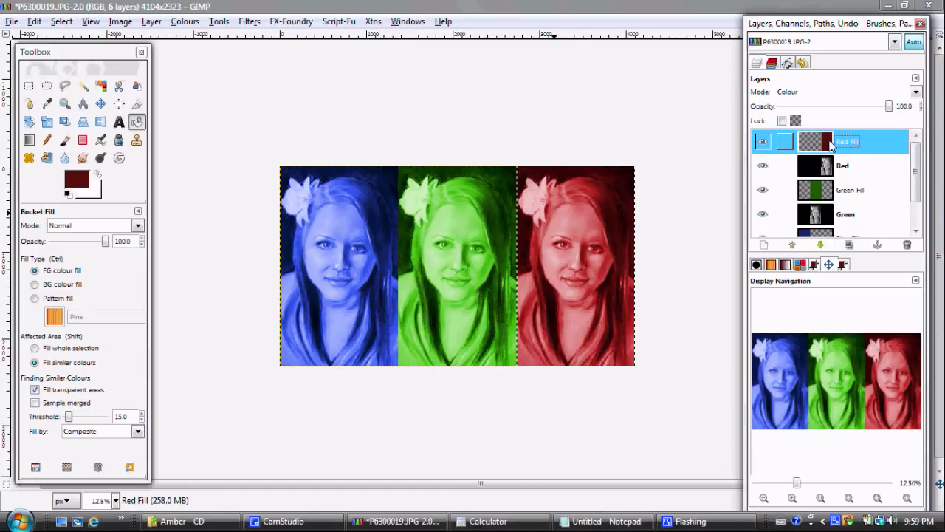
{"action": "left_click_drag", "start_coordinate": [890, 108], "coordinate": [837, 109]}
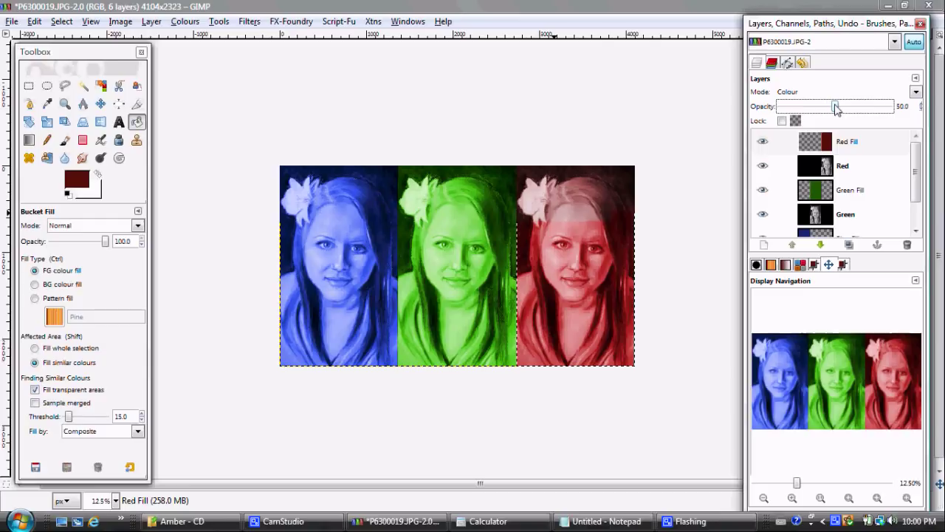
{"action": "left_click", "coordinate": [825, 191]}
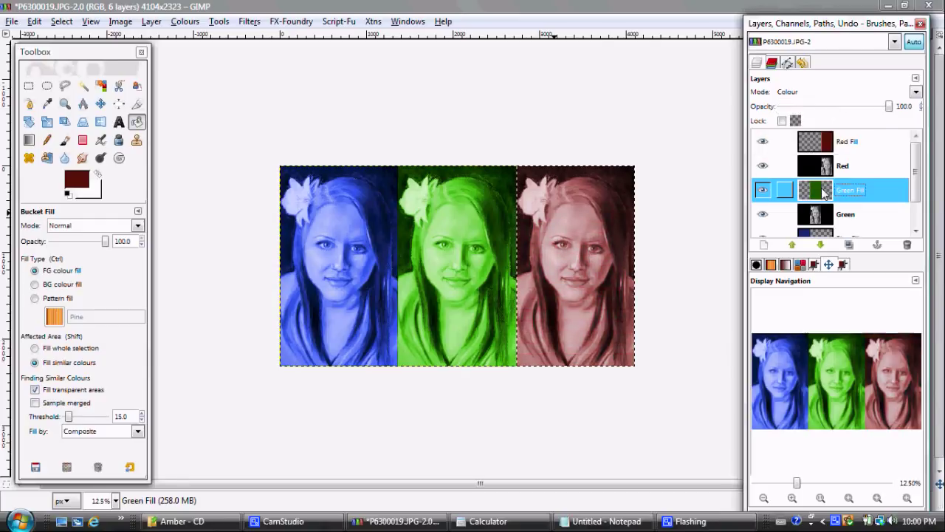
{"action": "left_click", "coordinate": [888, 107]}
{"action": "left_click_drag", "start_coordinate": [888, 107], "coordinate": [836, 113]}
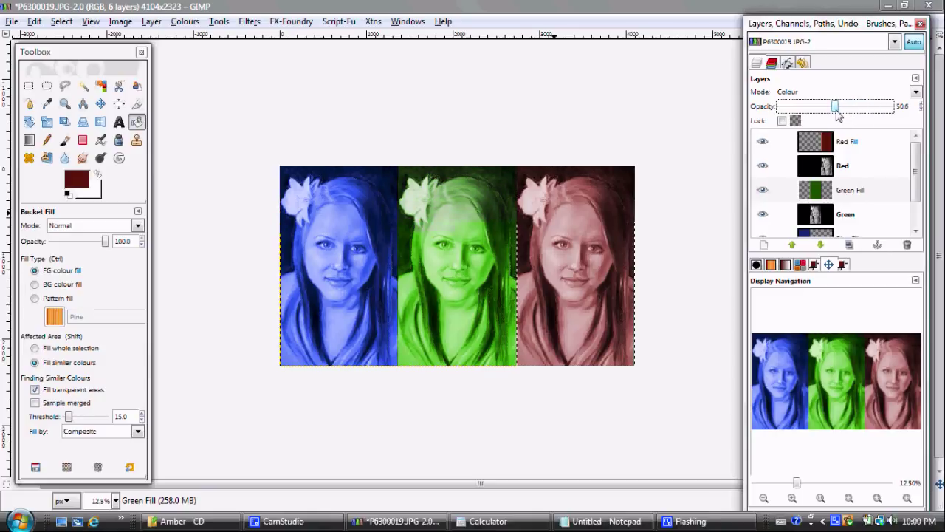
{"action": "left_click_drag", "start_coordinate": [837, 111], "coordinate": [835, 110]}
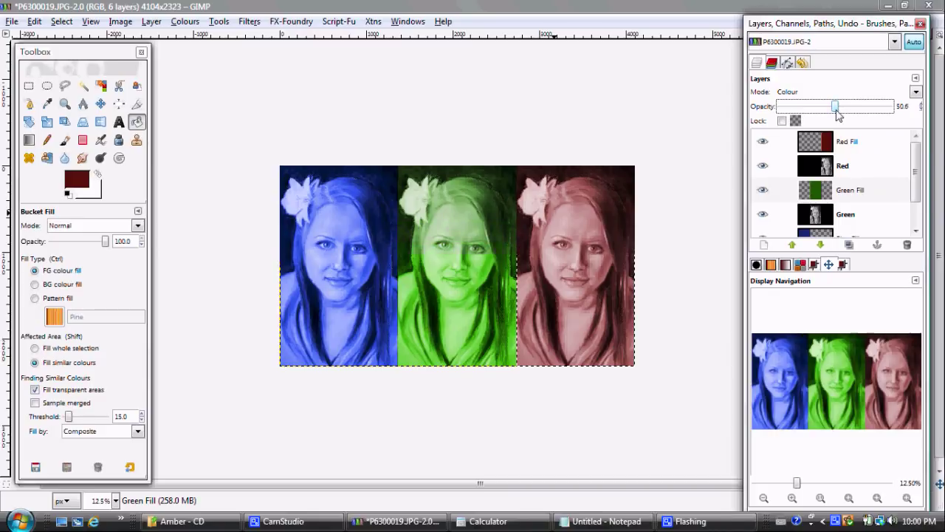
{"action": "left_click", "coordinate": [819, 234]}
{"action": "left_click_drag", "start_coordinate": [889, 107], "coordinate": [836, 107]}
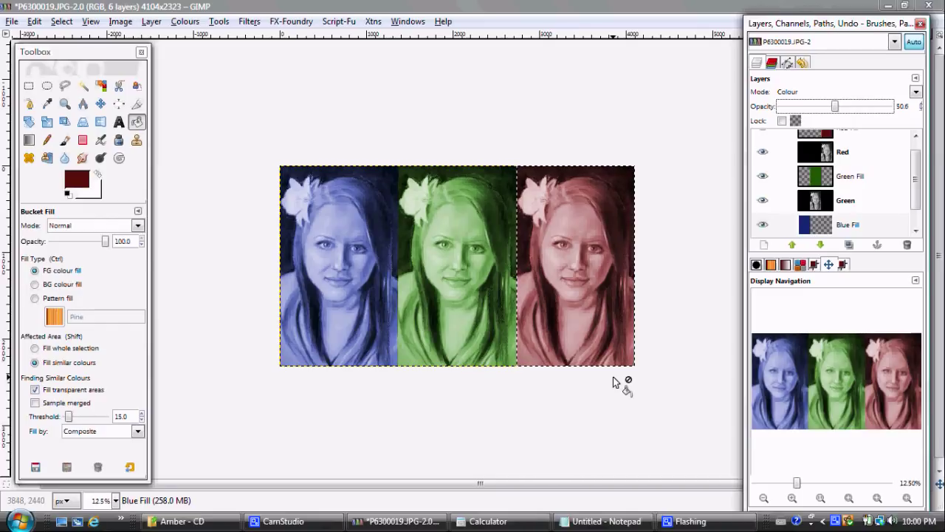
{"action": "left_click", "coordinate": [177, 521]}
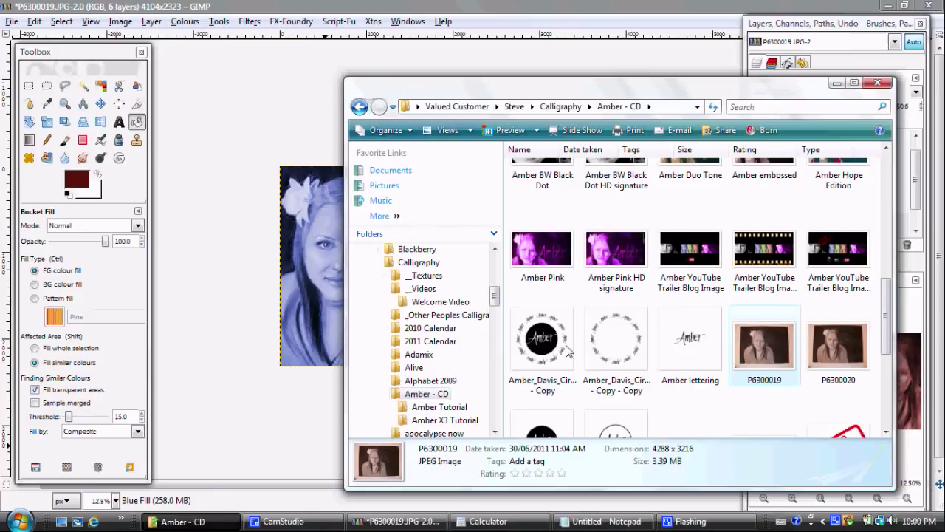
Step: Drag Amber lettering.png from the Amber - CD folder onto the GIMP canvas as a new layer
{"action": "left_click", "coordinate": [705, 337]}
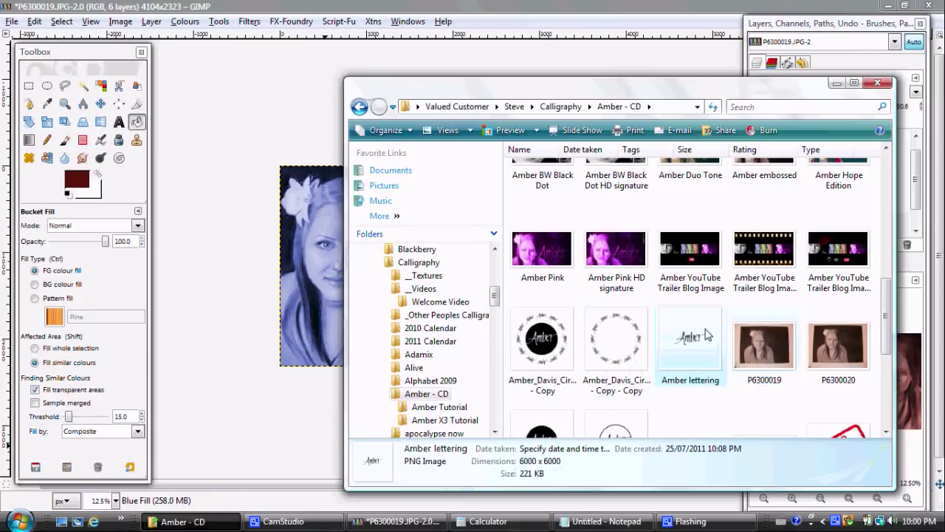
{"action": "left_click_drag", "start_coordinate": [705, 337], "coordinate": [244, 134]}
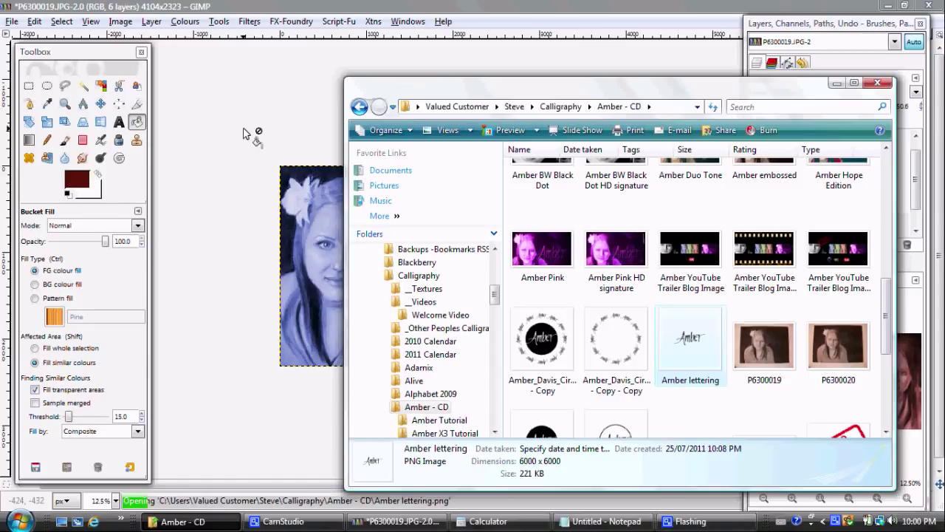
{"action": "left_click", "coordinate": [318, 9]}
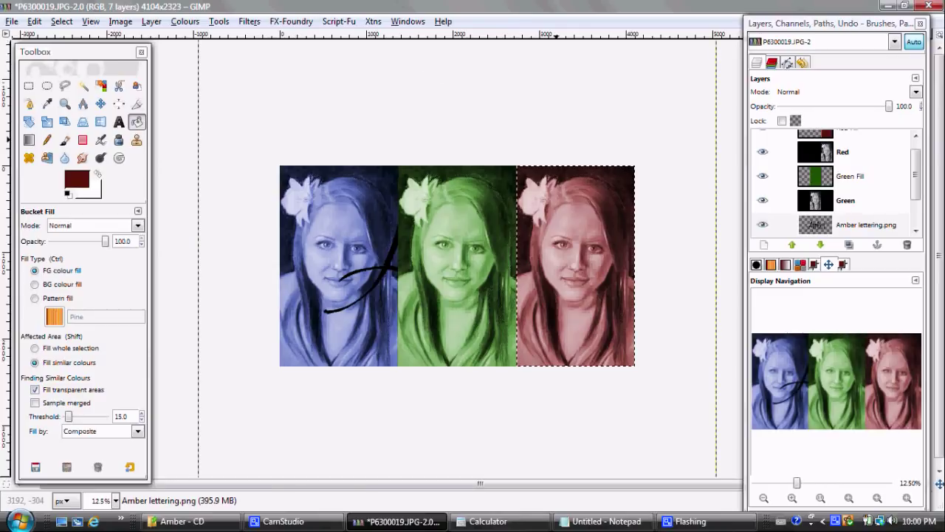
{"action": "left_click", "coordinate": [796, 245], "text": "shift"}
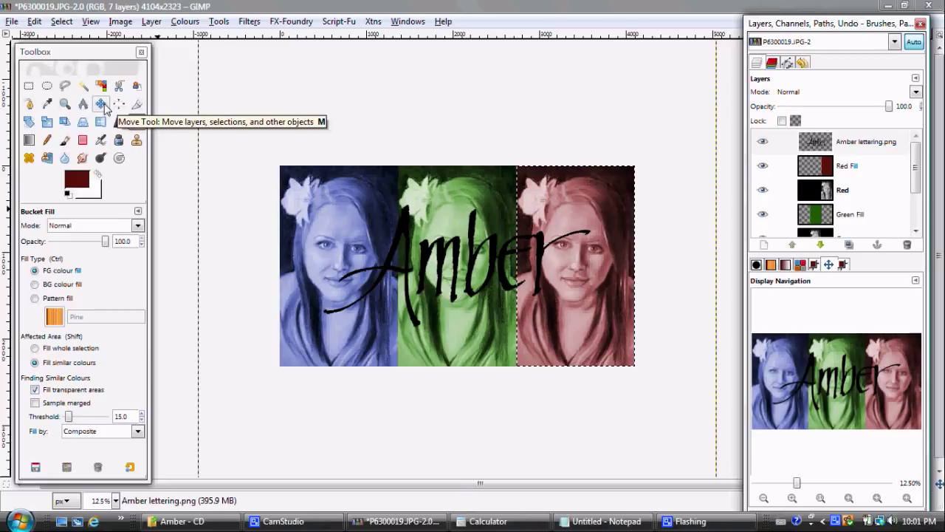
Step: Choose the Scale tool from the Toolbox
{"action": "left_click", "coordinate": [46, 122]}
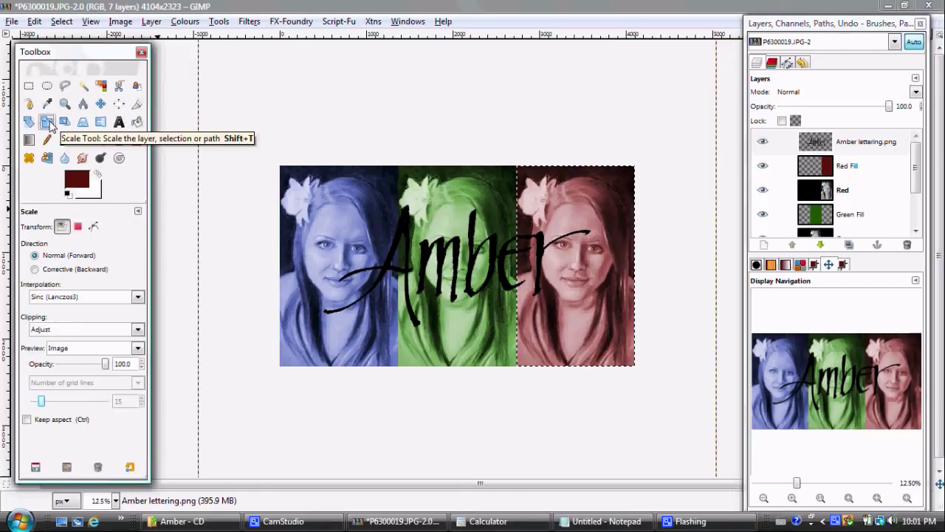
Step: Scale the Amber lettering to 140% with width and height chained, then anchor it with Ctrl+H
{"action": "left_click", "coordinate": [403, 222]}
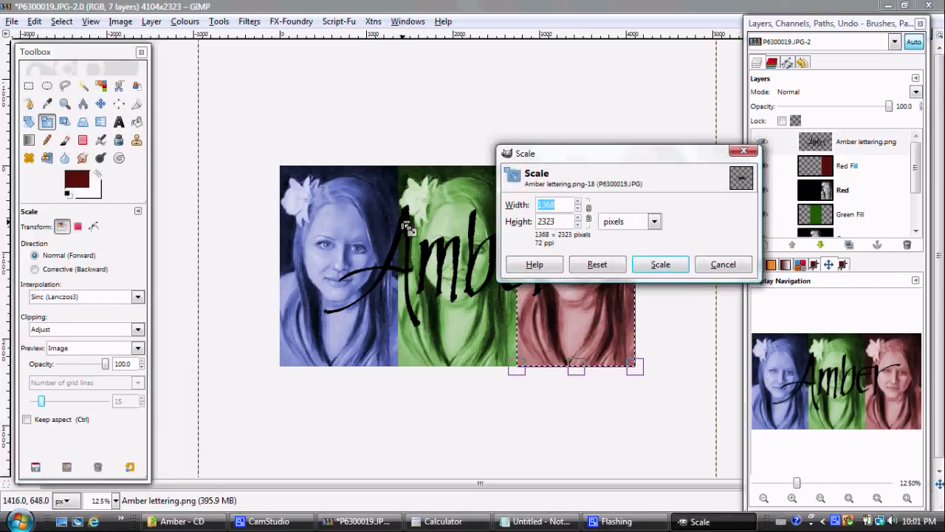
{"action": "left_click", "coordinate": [589, 213]}
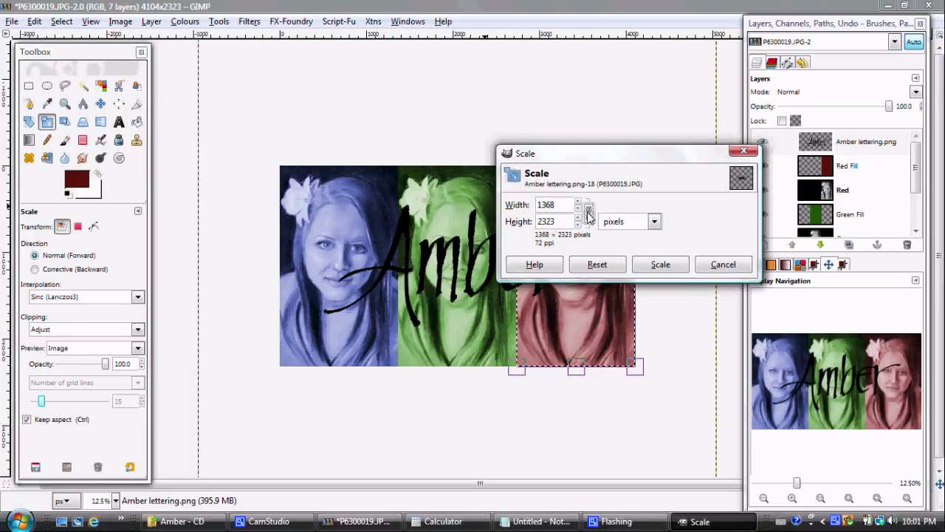
{"action": "left_click", "coordinate": [655, 220]}
{"action": "left_click", "coordinate": [655, 235]}
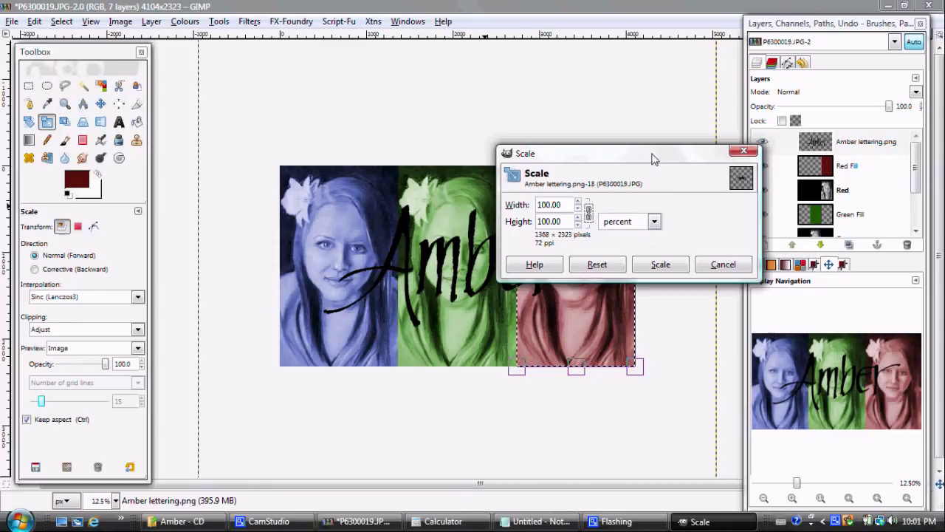
{"action": "left_click_drag", "start_coordinate": [653, 159], "coordinate": [742, 21]}
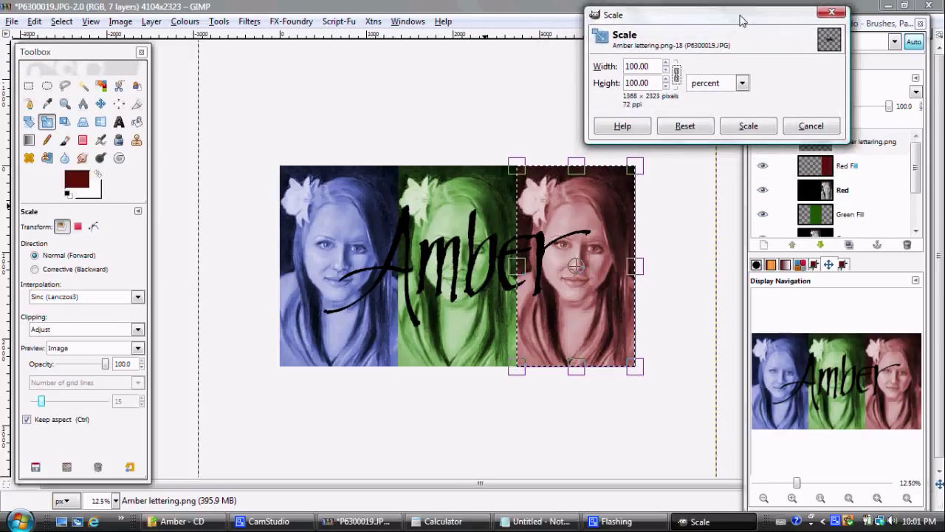
{"action": "double_click", "coordinate": [634, 66]}
{"action": "type", "text": "140"}
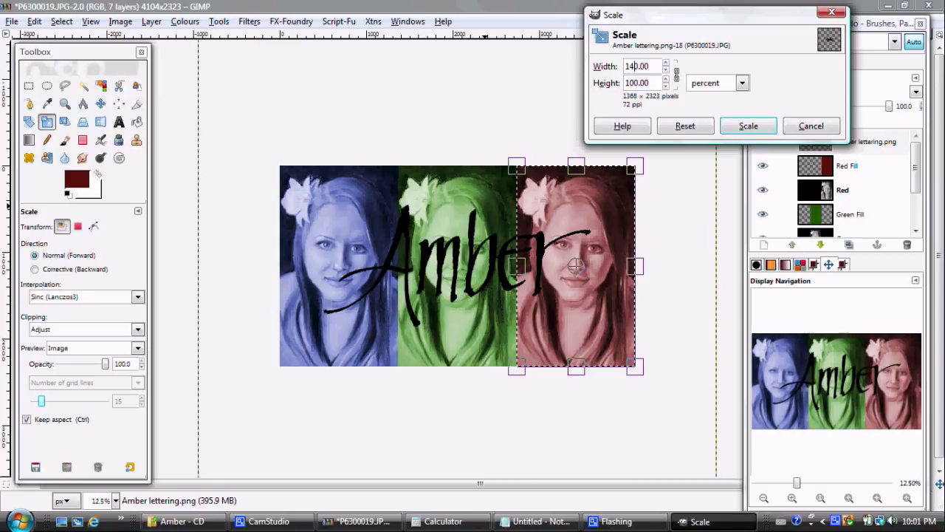
{"action": "key", "text": "Tab"}
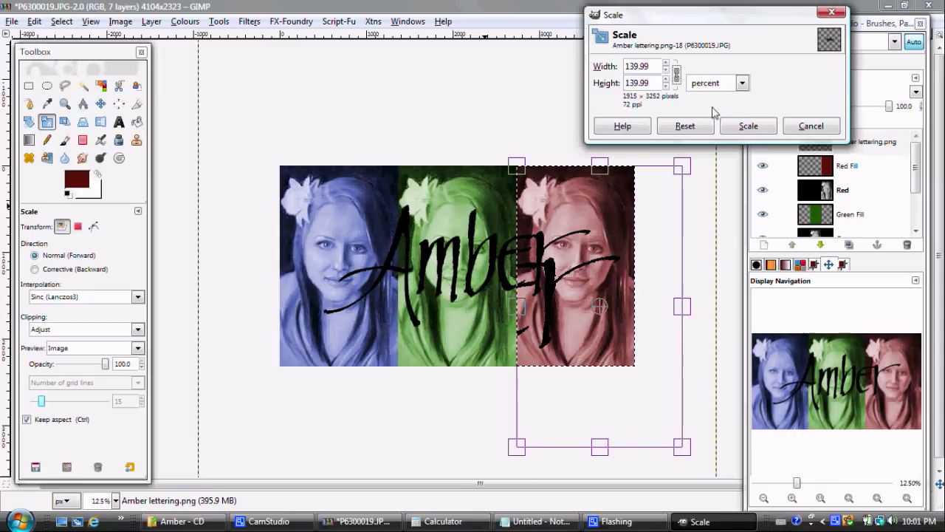
{"action": "left_click", "coordinate": [731, 124]}
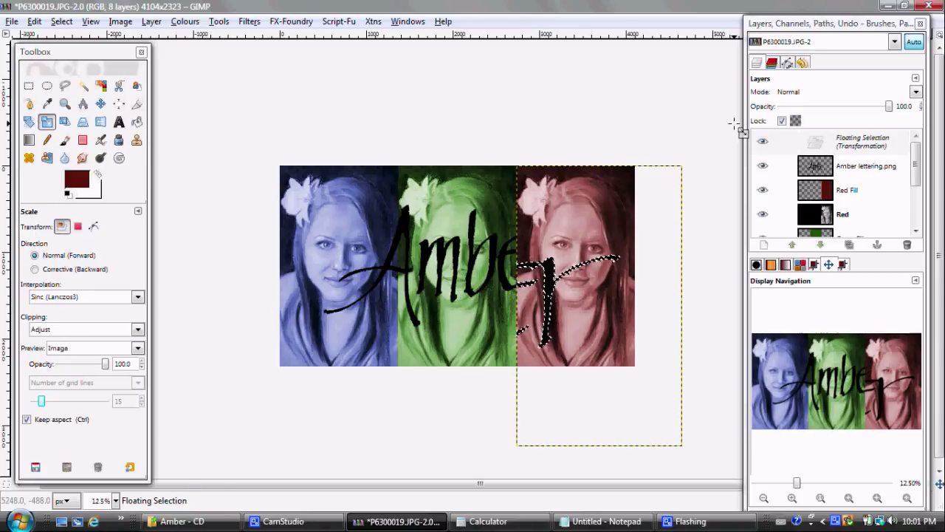
{"action": "key", "text": "ctrl+h"}
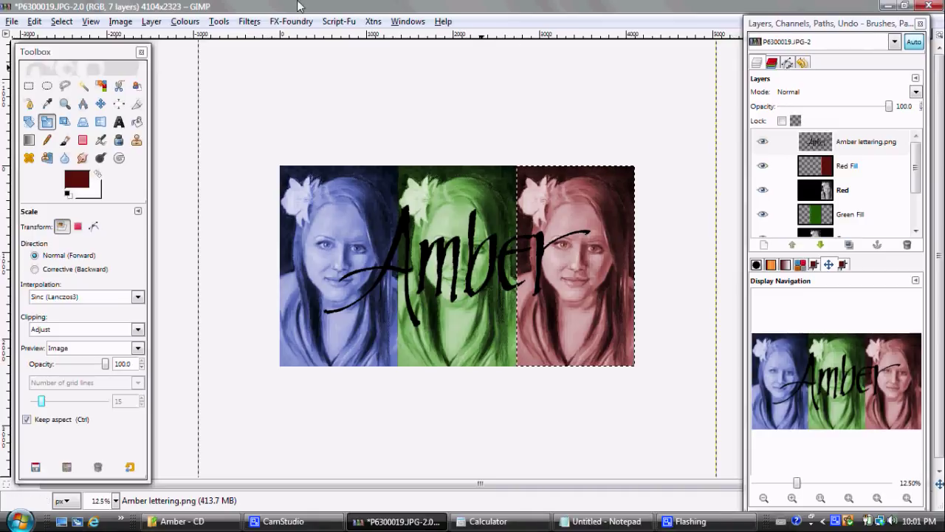
Step: Clear the selection and scale the Amber lettering layer to 140 percent (8400 × 8400 px)
{"action": "left_click", "coordinate": [56, 22]}
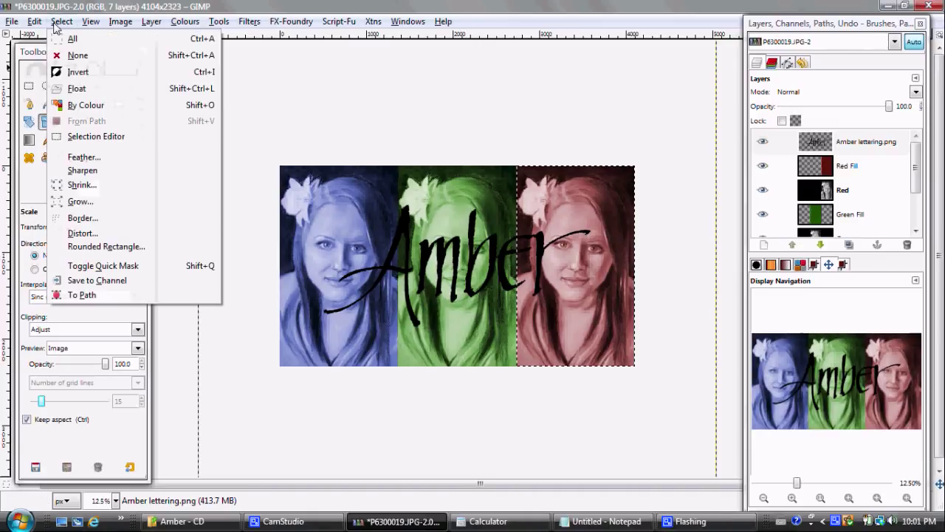
{"action": "left_click", "coordinate": [66, 59]}
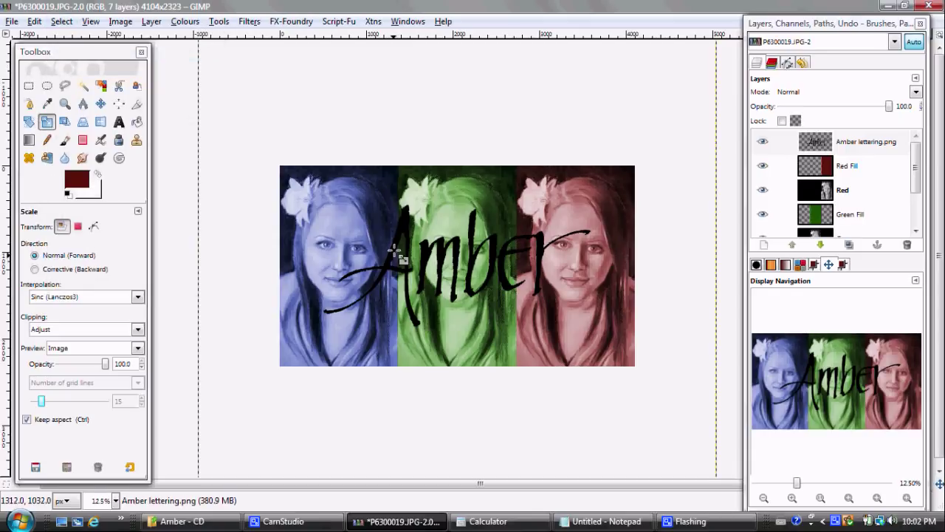
{"action": "left_click", "coordinate": [403, 214]}
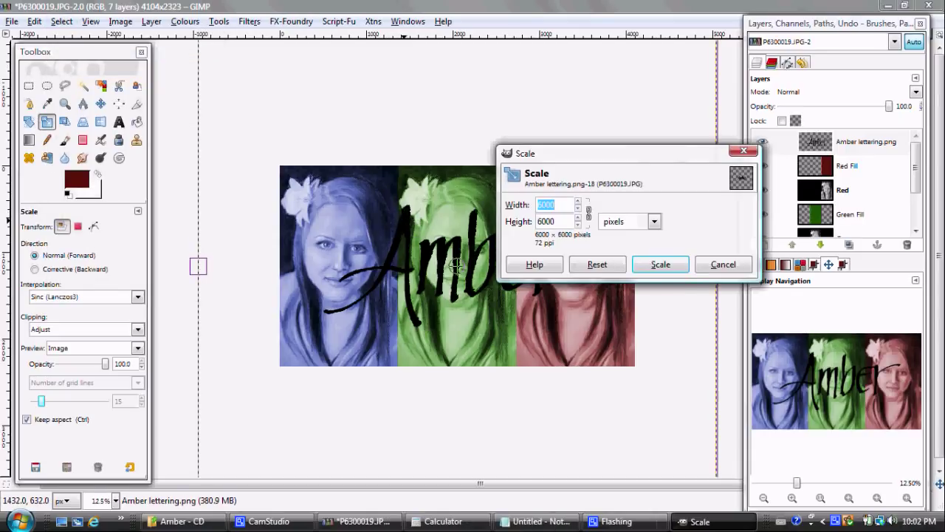
{"action": "left_click", "coordinate": [657, 225]}
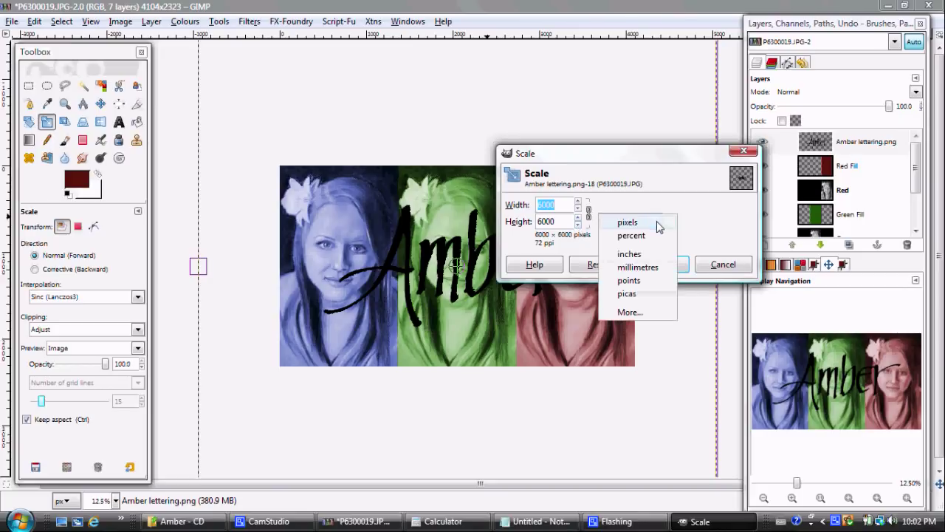
{"action": "left_click", "coordinate": [653, 237]}
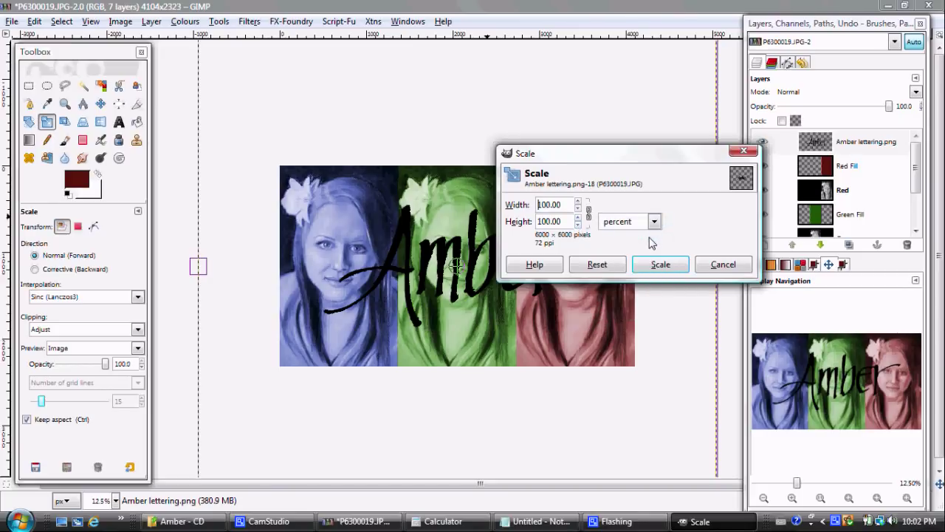
{"action": "left_click", "coordinate": [545, 206]}
{"action": "key", "text": "BackSpace"}
{"action": "type", "text": "4"}
{"action": "key", "text": "Return"}
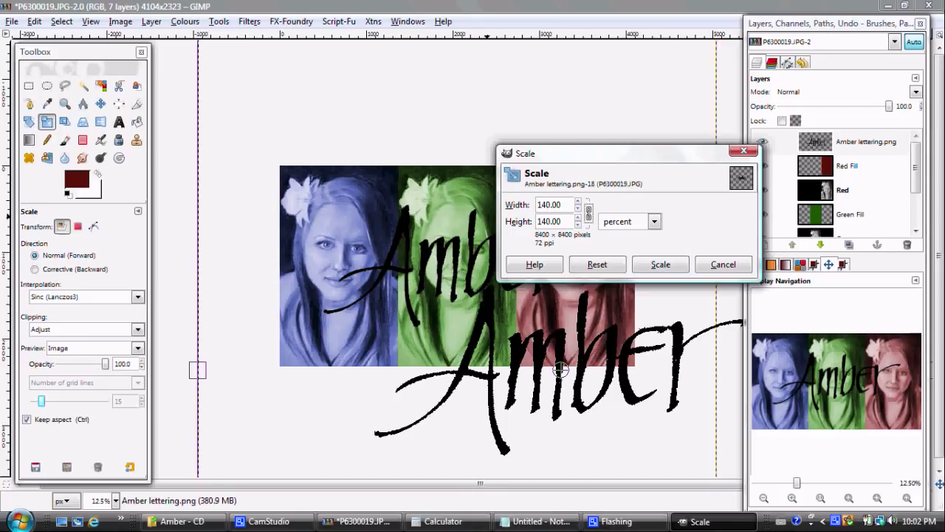
{"action": "left_click", "coordinate": [651, 266]}
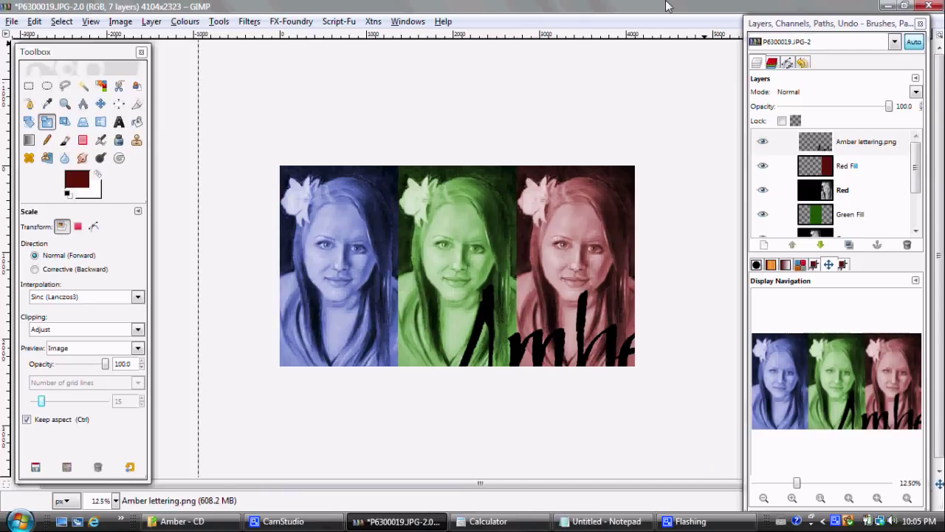
Step: Align the Amber lettering to the image's horizontal centre and vertical middle with the Alignment tool
{"action": "left_click", "coordinate": [118, 104]}
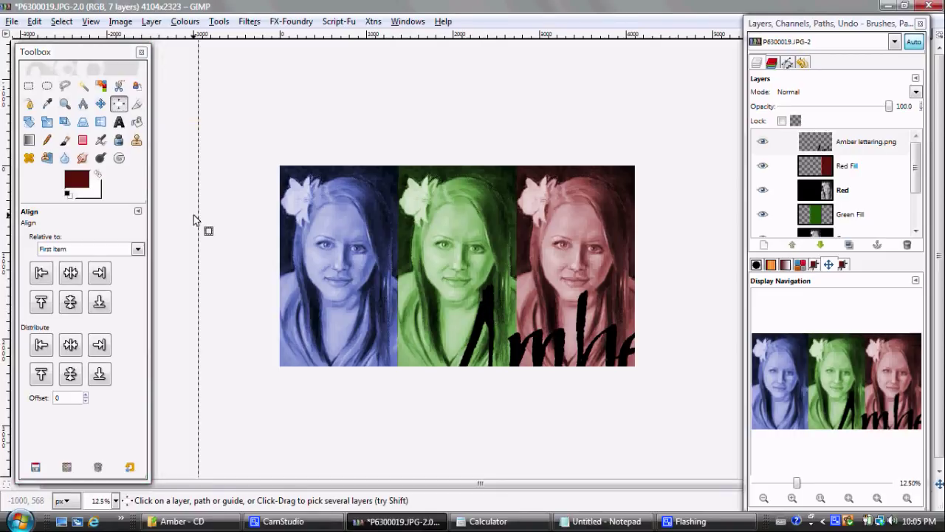
{"action": "left_click", "coordinate": [138, 250]}
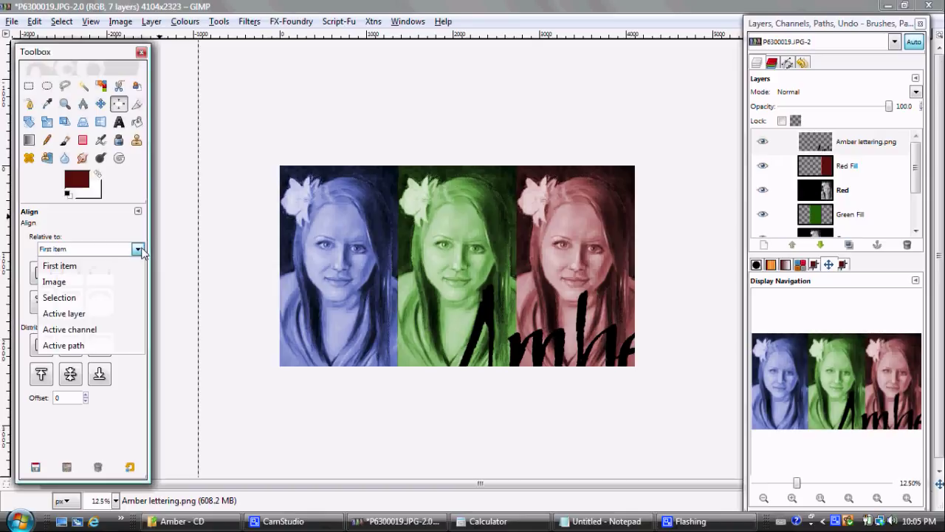
{"action": "left_click", "coordinate": [117, 284]}
{"action": "left_click", "coordinate": [70, 273]}
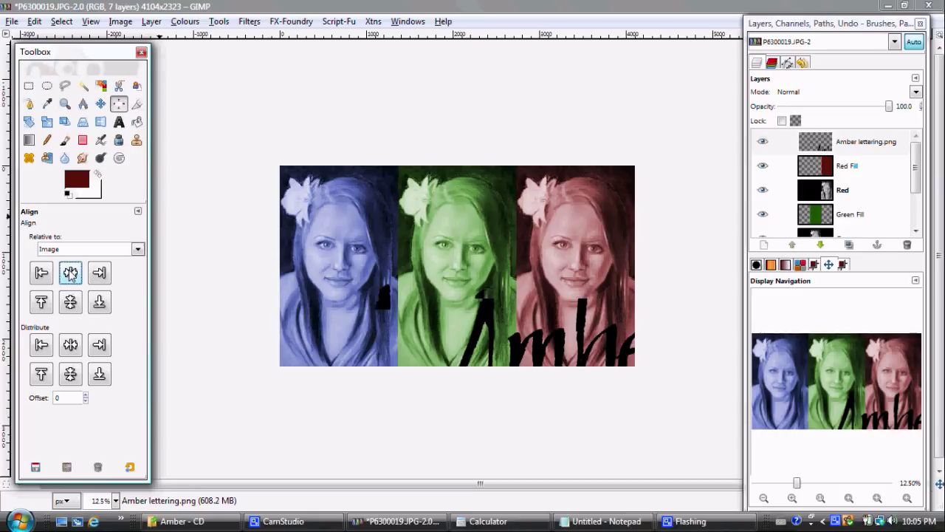
{"action": "left_click", "coordinate": [70, 303]}
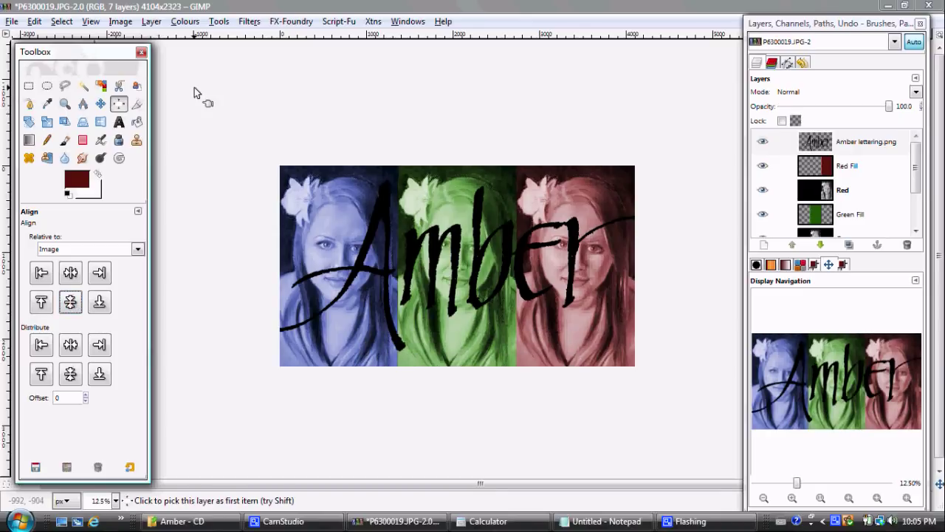
Step: Invert the Amber lettering to white and blend it in Overlay mode at 90.4 opacity
{"action": "left_click", "coordinate": [185, 21]}
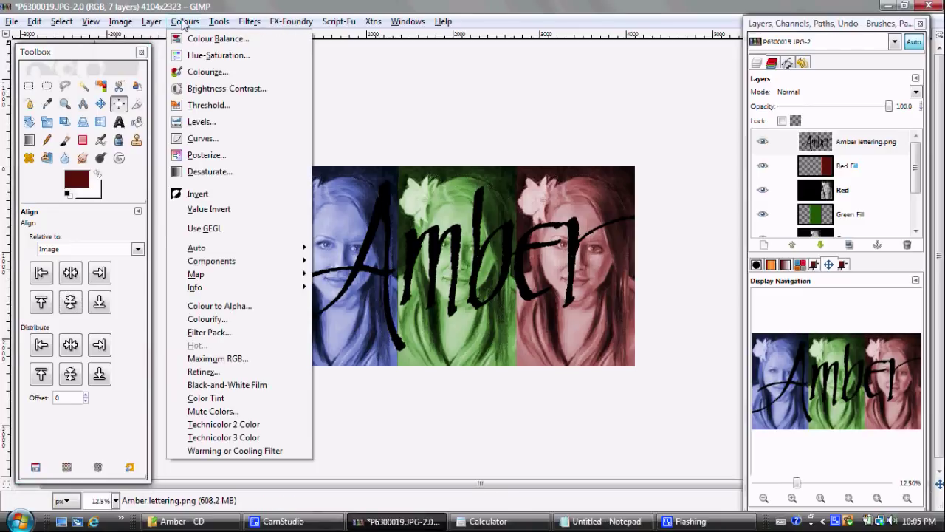
{"action": "left_click", "coordinate": [189, 196]}
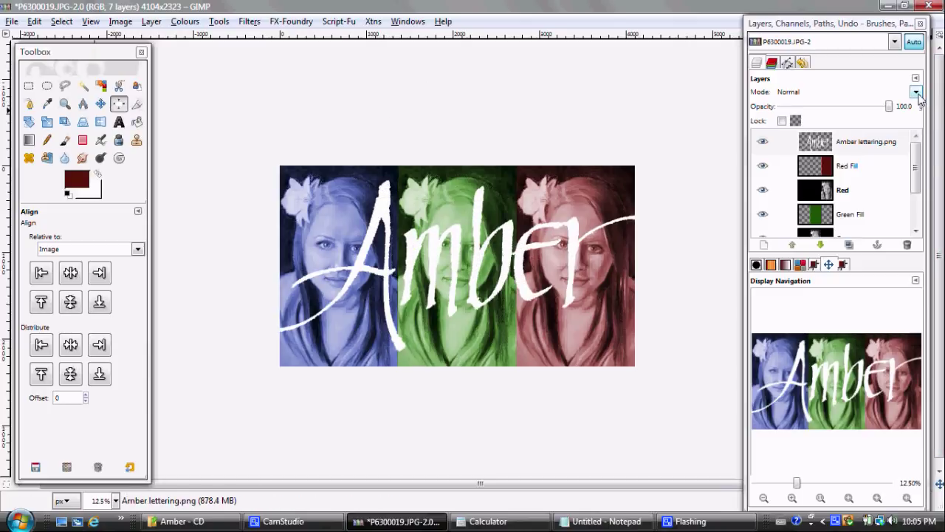
{"action": "left_click", "coordinate": [915, 92]}
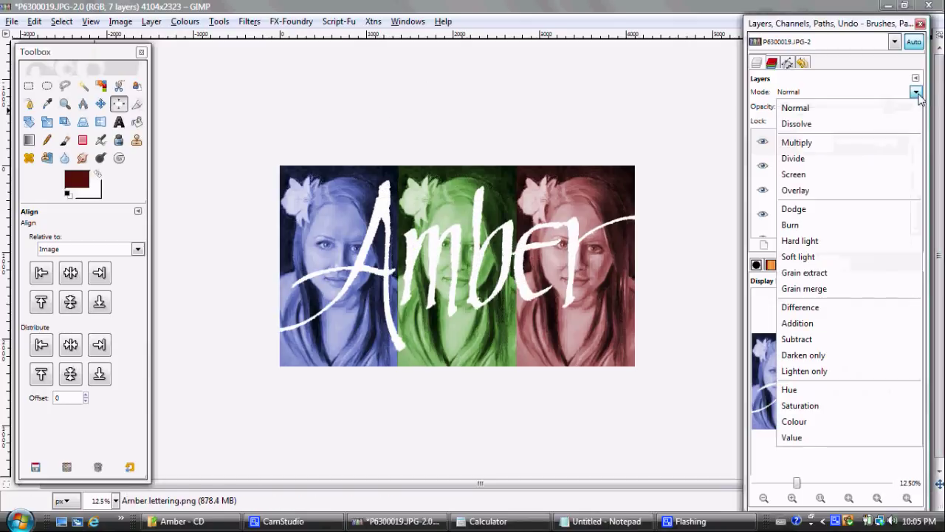
{"action": "left_click", "coordinate": [866, 194]}
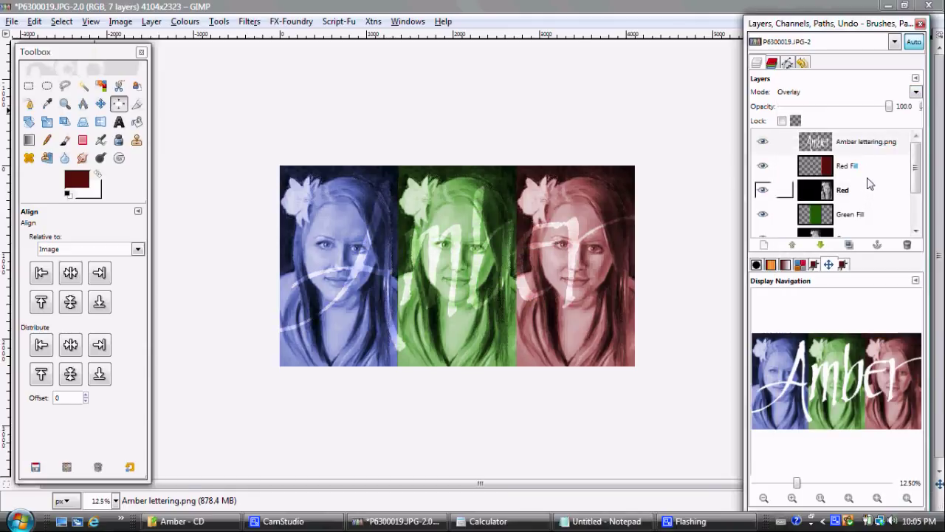
{"action": "mouse_move", "coordinate": [889, 106]}
{"action": "left_mouse_down"}
{"action": "mouse_move", "coordinate": [872, 107]}
{"action": "mouse_move", "coordinate": [880, 109]}
{"action": "left_mouse_up"}
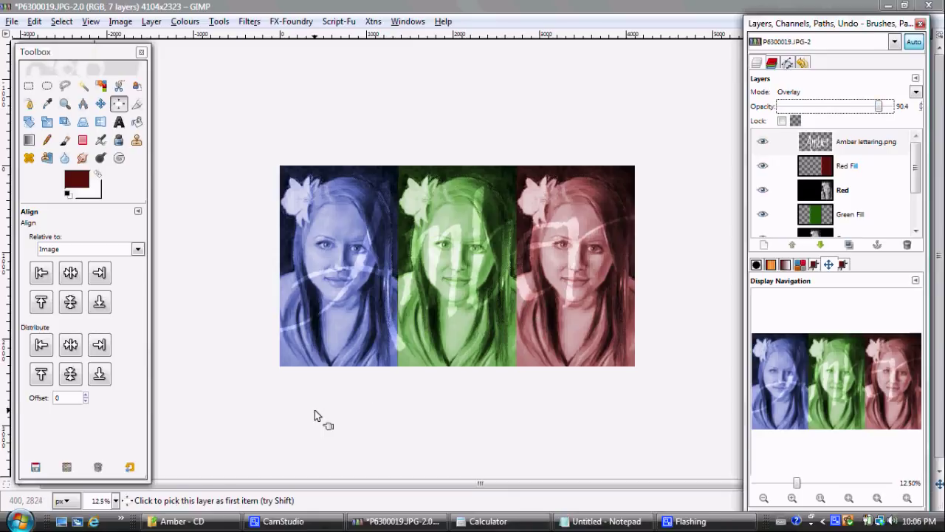
{"action": "left_click", "coordinate": [203, 522]}
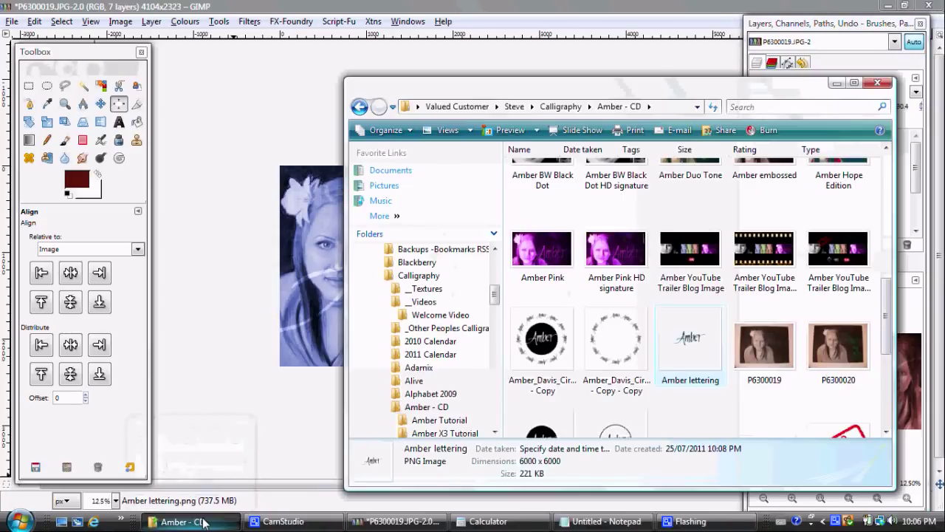
{"action": "left_click", "coordinate": [611, 341]}
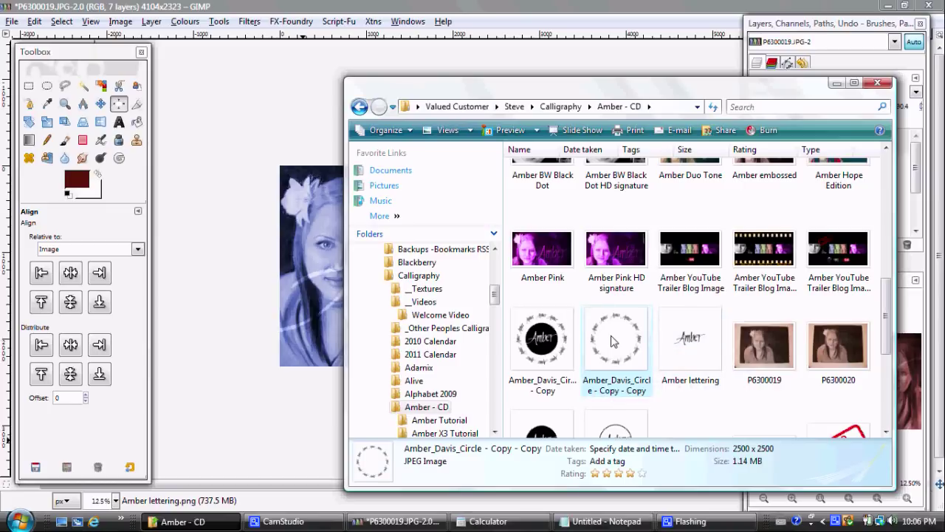
{"action": "left_click_drag", "start_coordinate": [466, 208], "coordinate": [293, 130]}
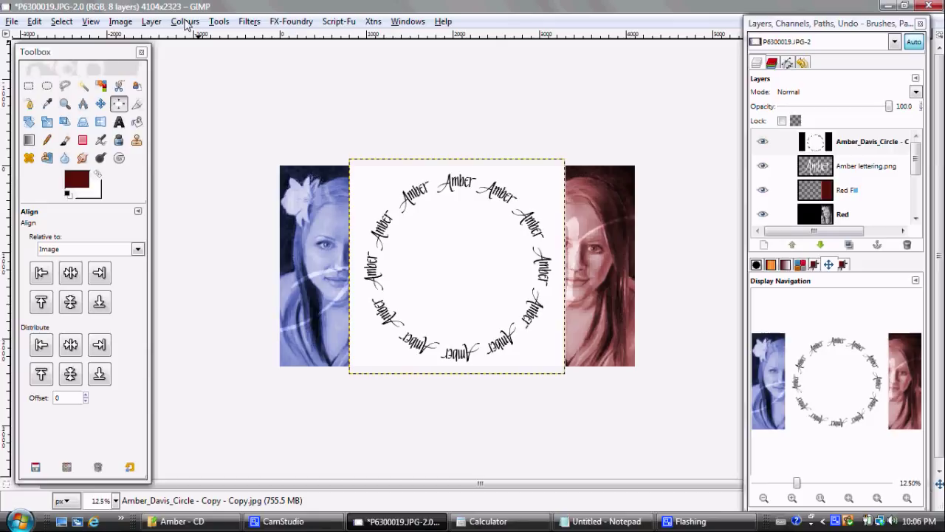
{"action": "left_click", "coordinate": [185, 22]}
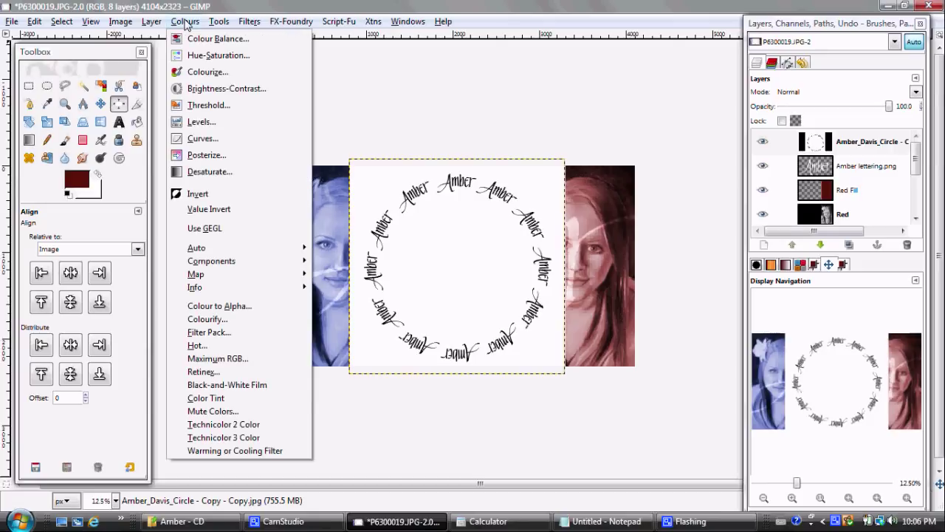
{"action": "left_click", "coordinate": [193, 194]}
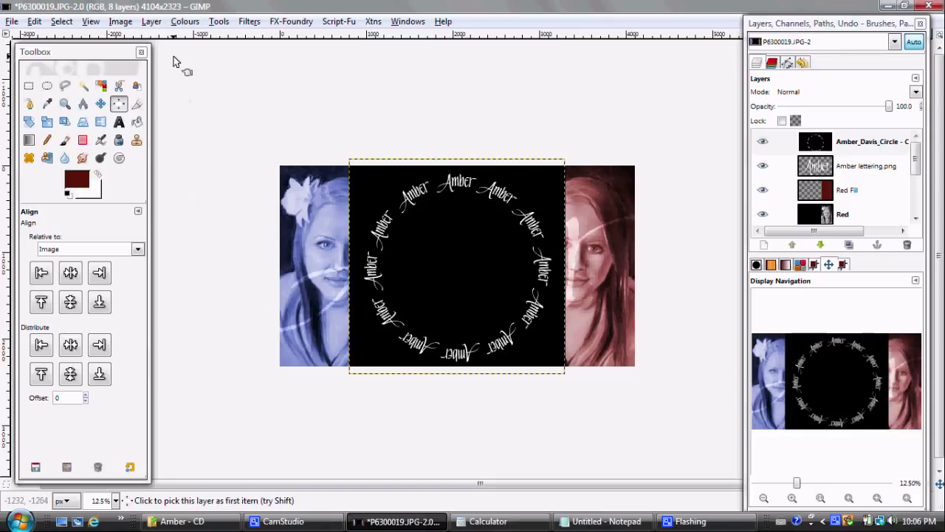
{"action": "left_click", "coordinate": [179, 27]}
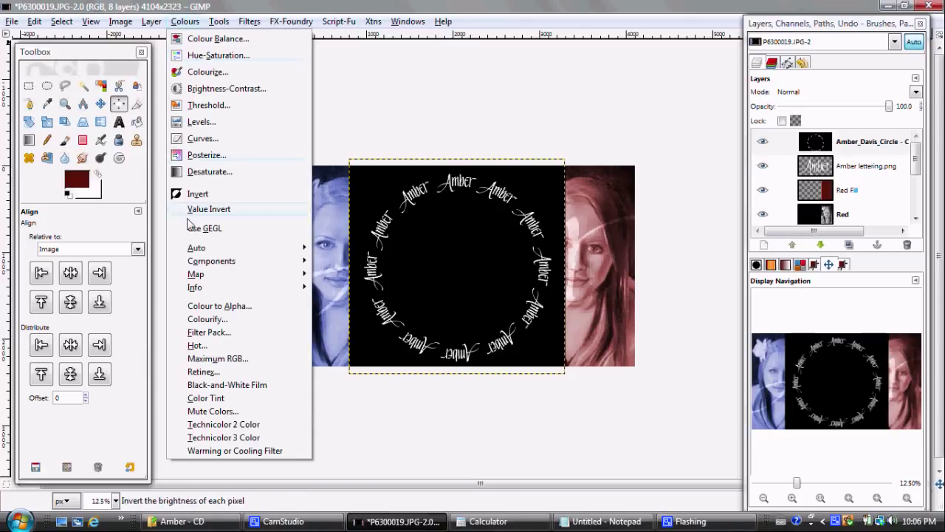
{"action": "left_click", "coordinate": [204, 309]}
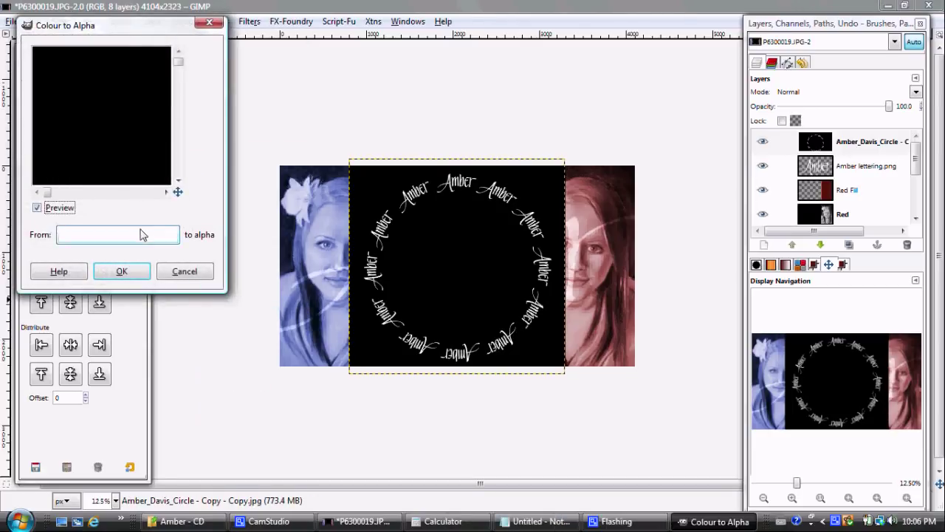
{"action": "left_click", "coordinate": [144, 236]}
{"action": "left_click_drag", "start_coordinate": [292, 126], "coordinate": [155, 130]}
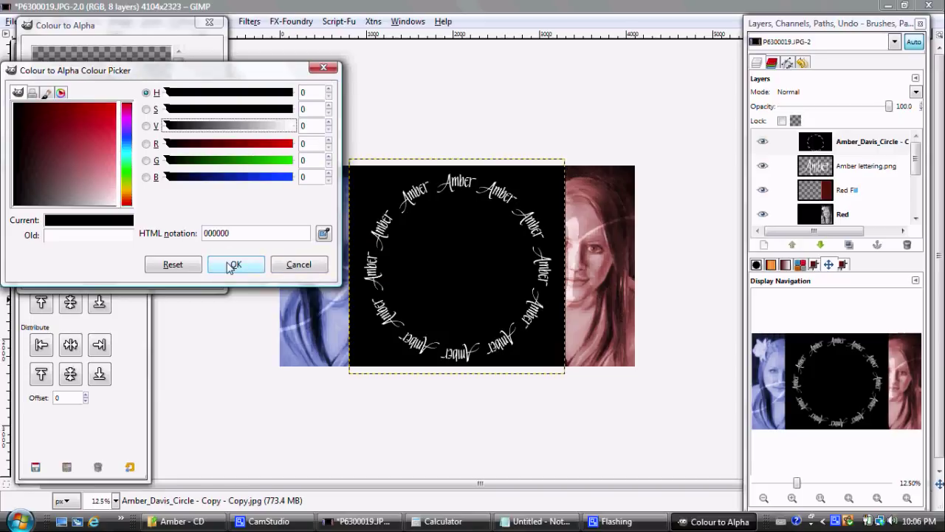
{"action": "left_click", "coordinate": [231, 264]}
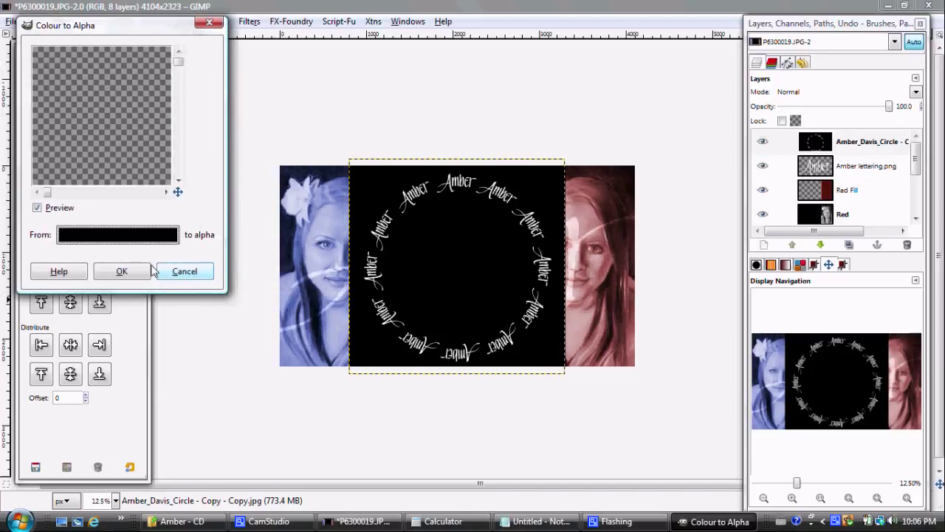
{"action": "left_click", "coordinate": [127, 273]}
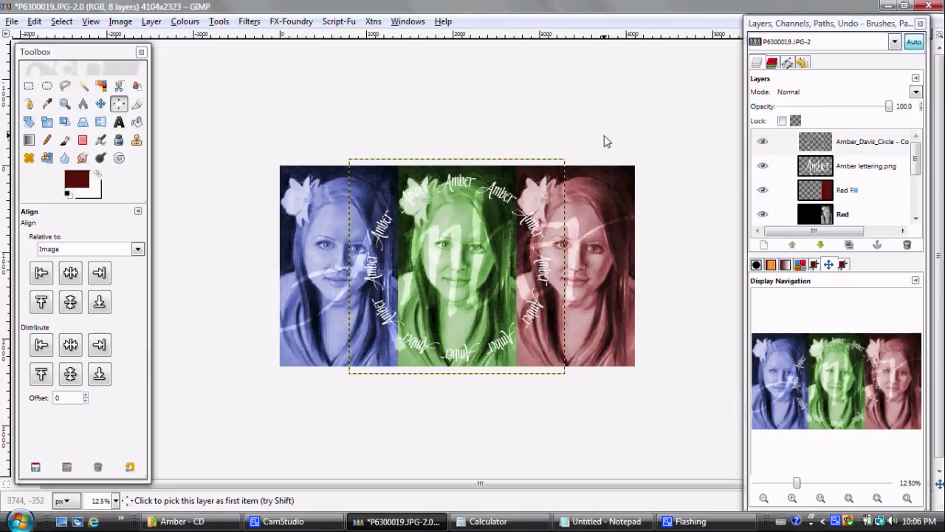
Step: Select the Amber lettering.png layer and zoom in on the triptych from the Navigation panel
{"action": "left_click", "coordinate": [835, 165]}
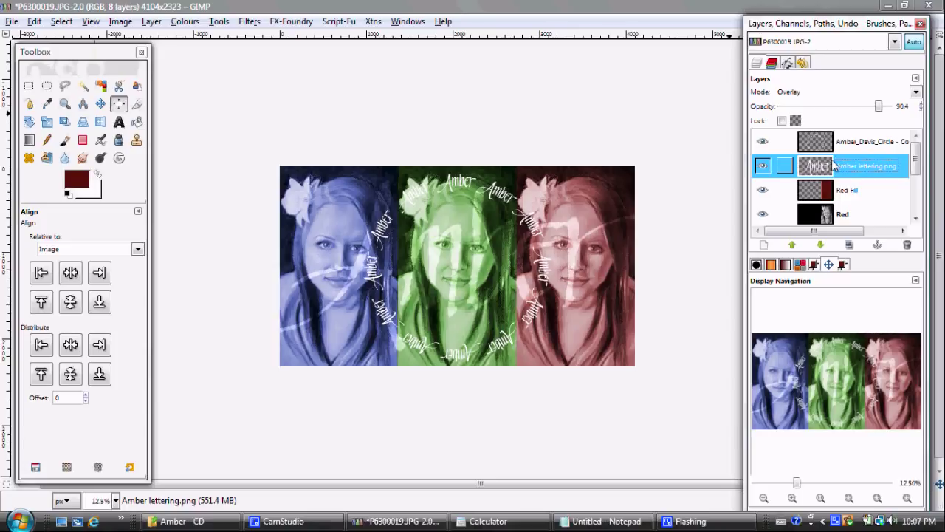
{"action": "left_click", "coordinate": [792, 499]}
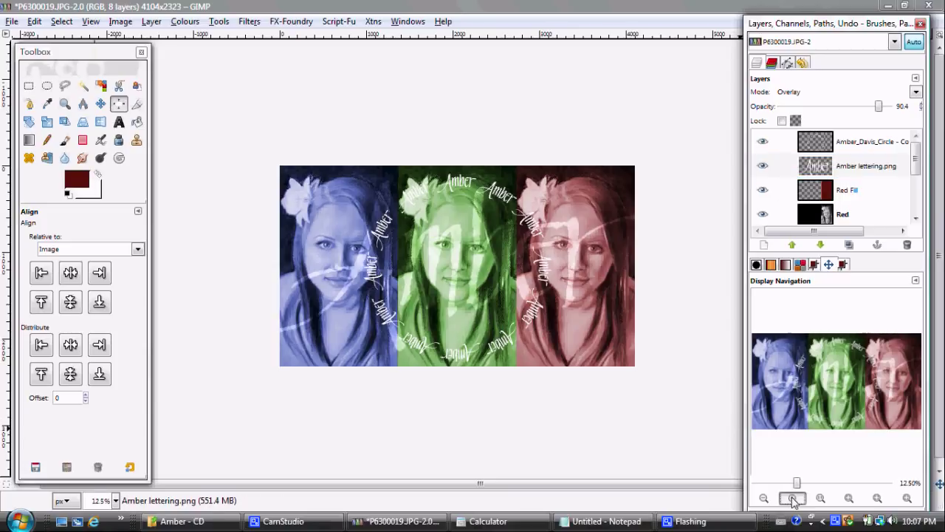